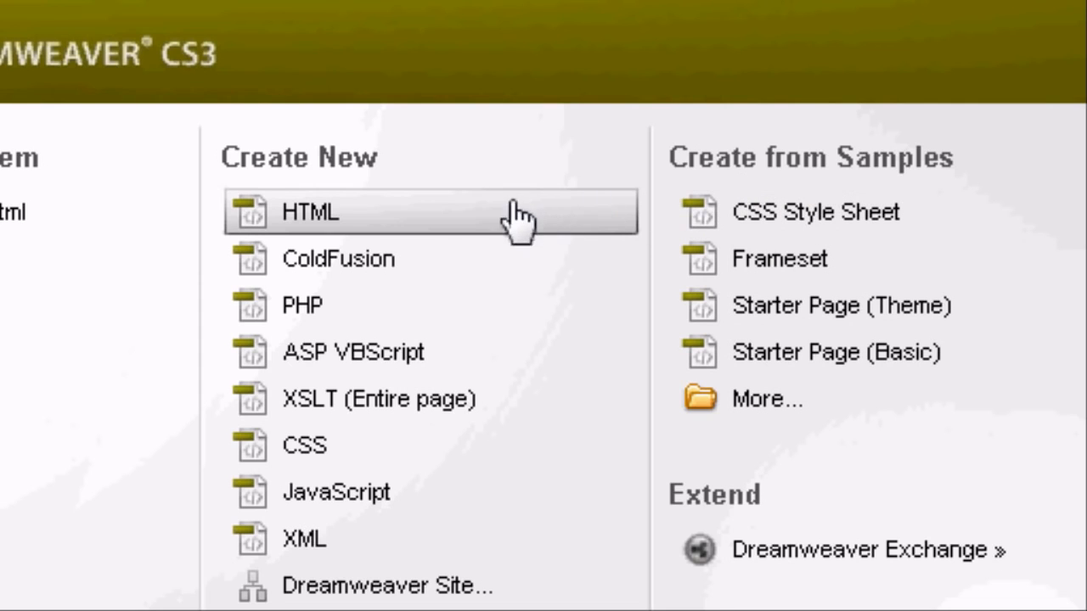
# Step: Create a new blank HTML document
pyautogui.click(309, 224)
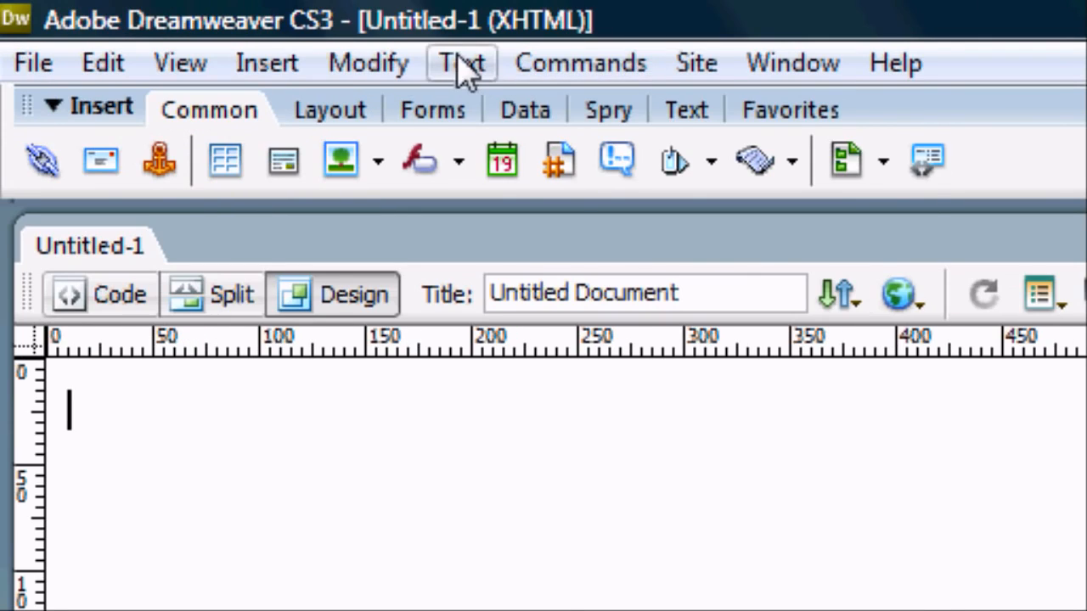
pyautogui.click(464, 64)
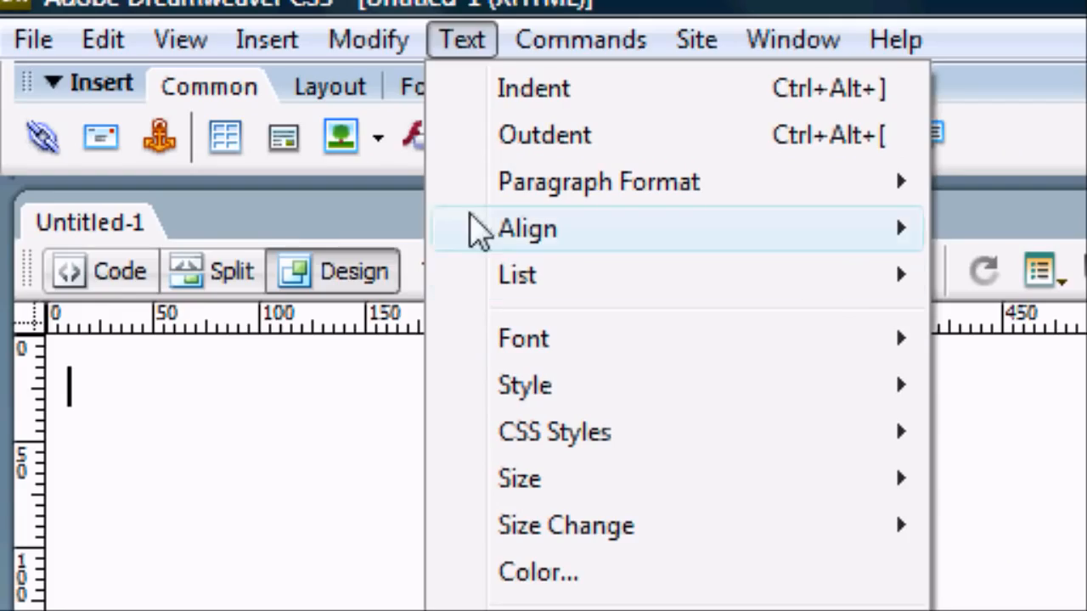
pyautogui.moveTo(382, 40)
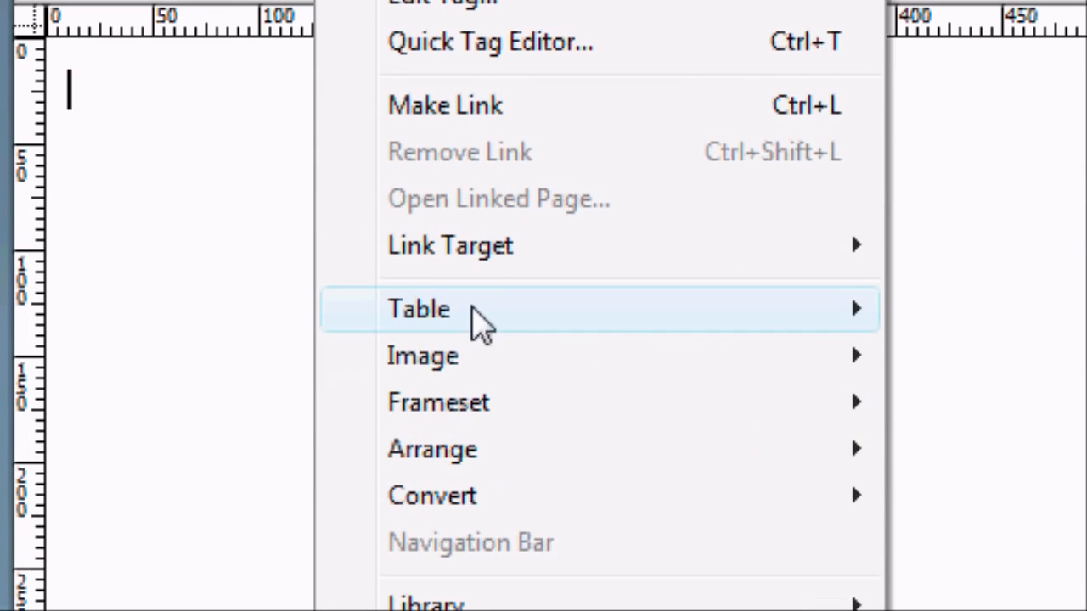
pyautogui.moveTo(479, 610)
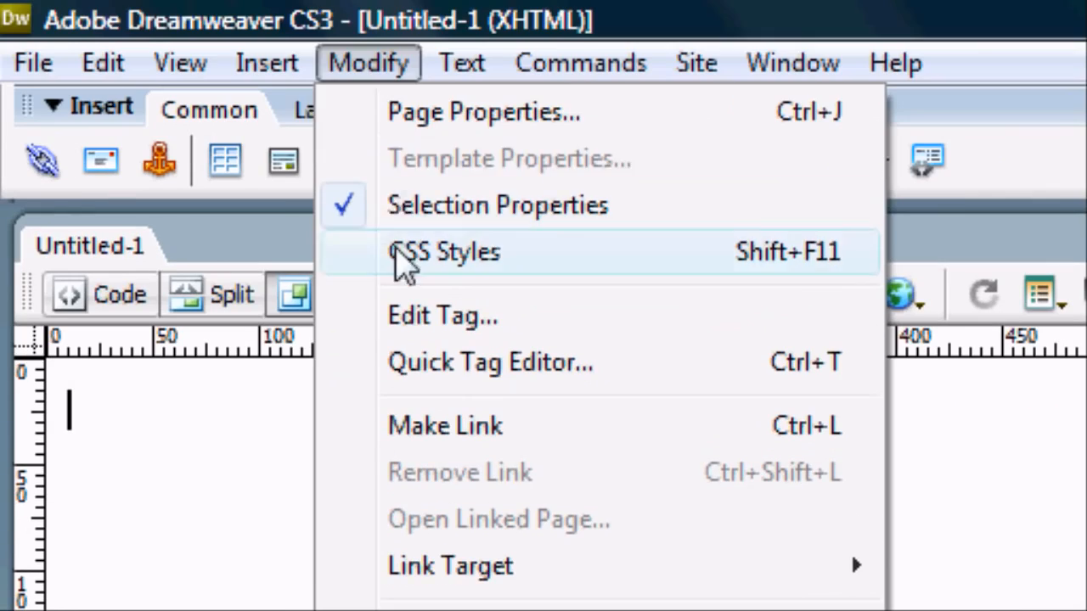
pyautogui.moveTo(270, 0)
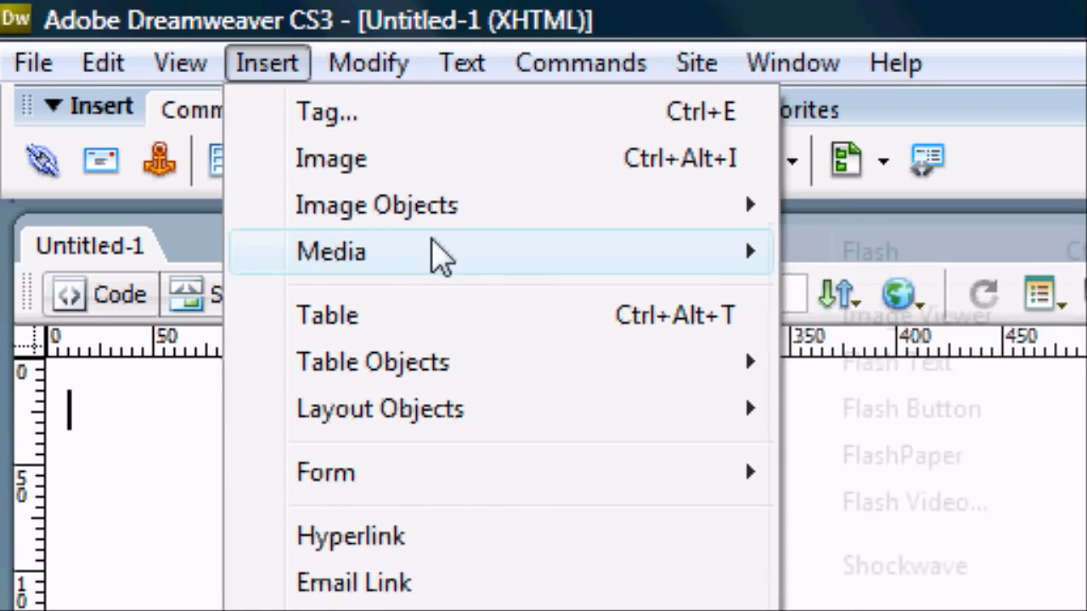
pyautogui.moveTo(411, 449)
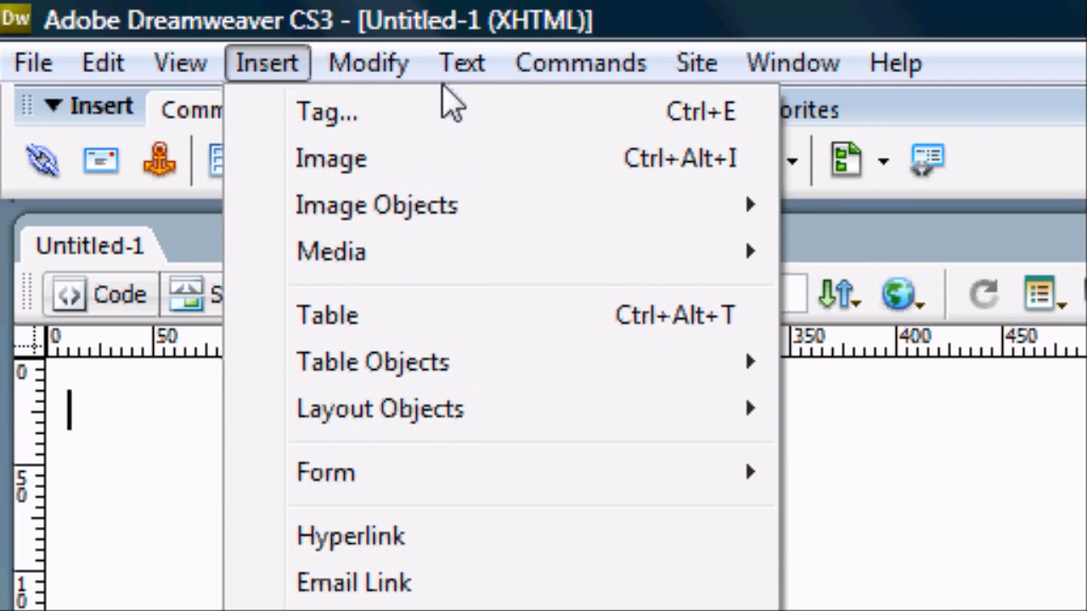
pyautogui.moveTo(149, 71)
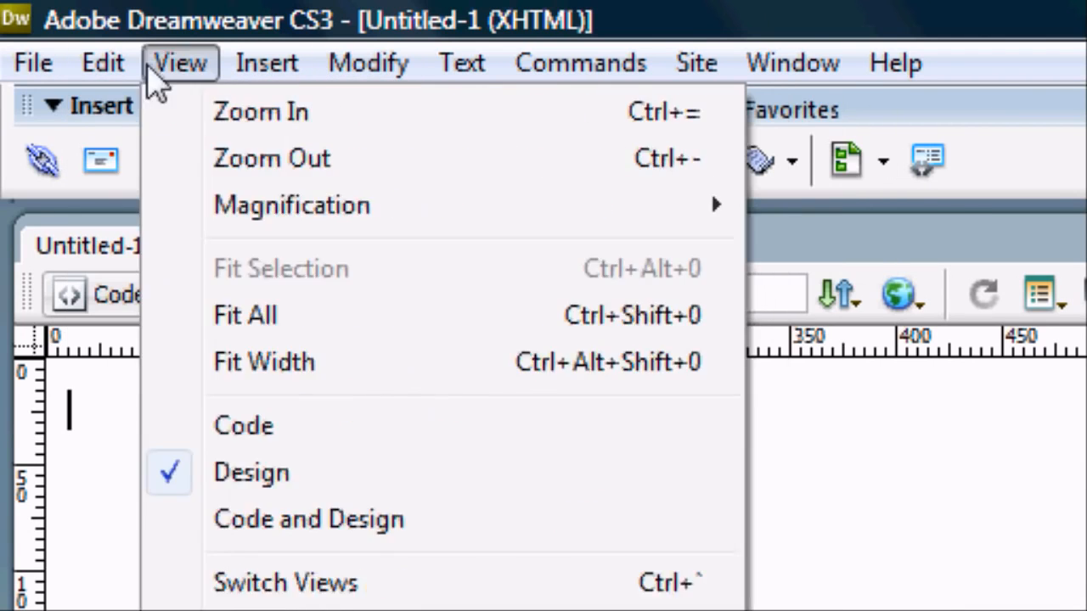
pyautogui.moveTo(38, 74)
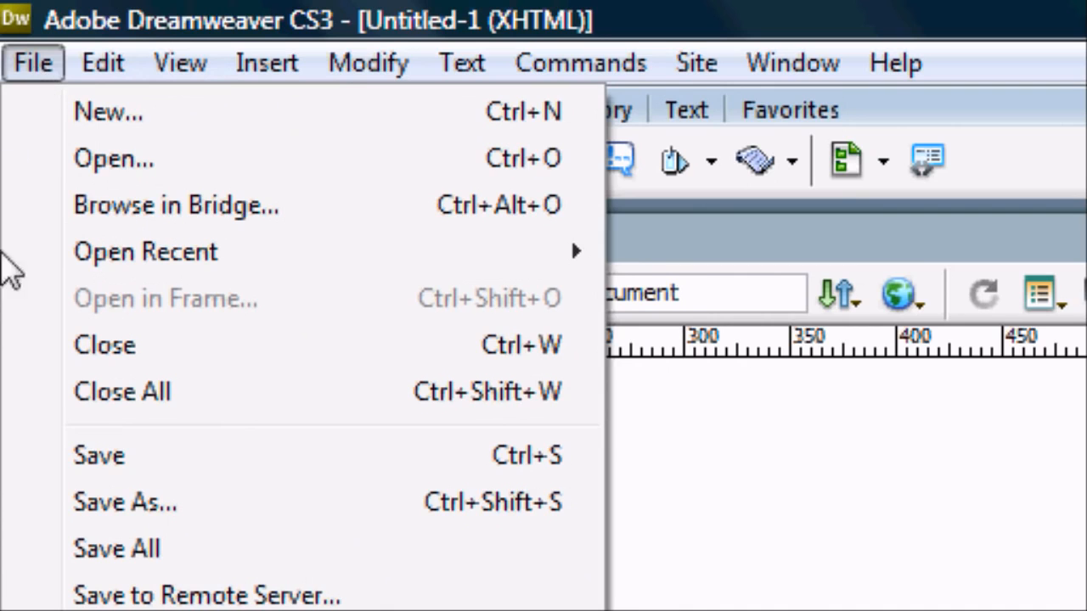
pyautogui.click(638, 396)
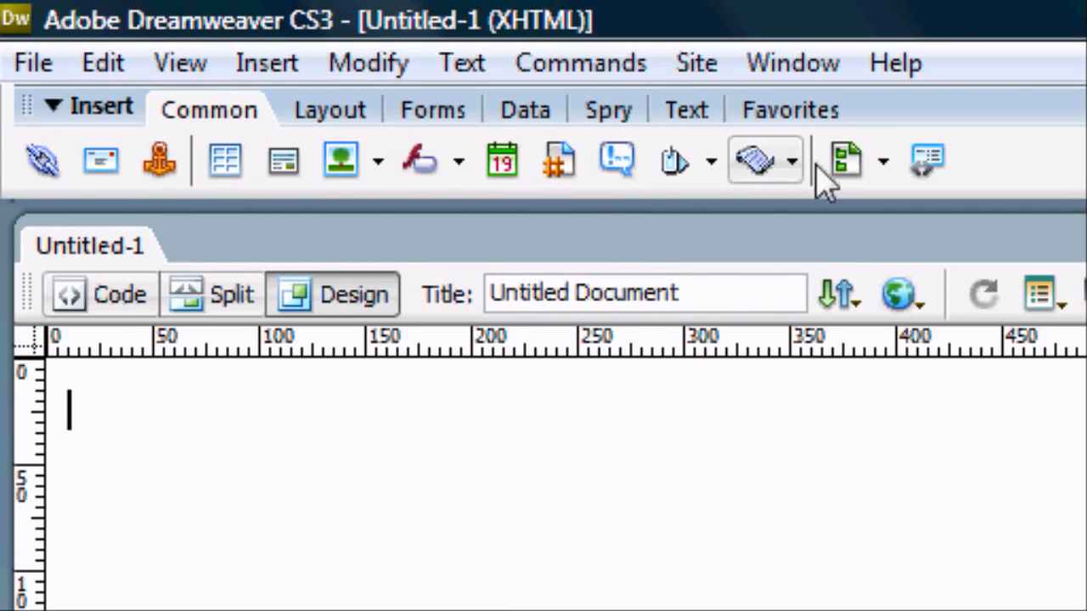
# Step: Examine the insertable objects in the Layout, Forms, Data, Spry, Text and Favorites categories, and return to the Common objects
pyautogui.click(295, 117)
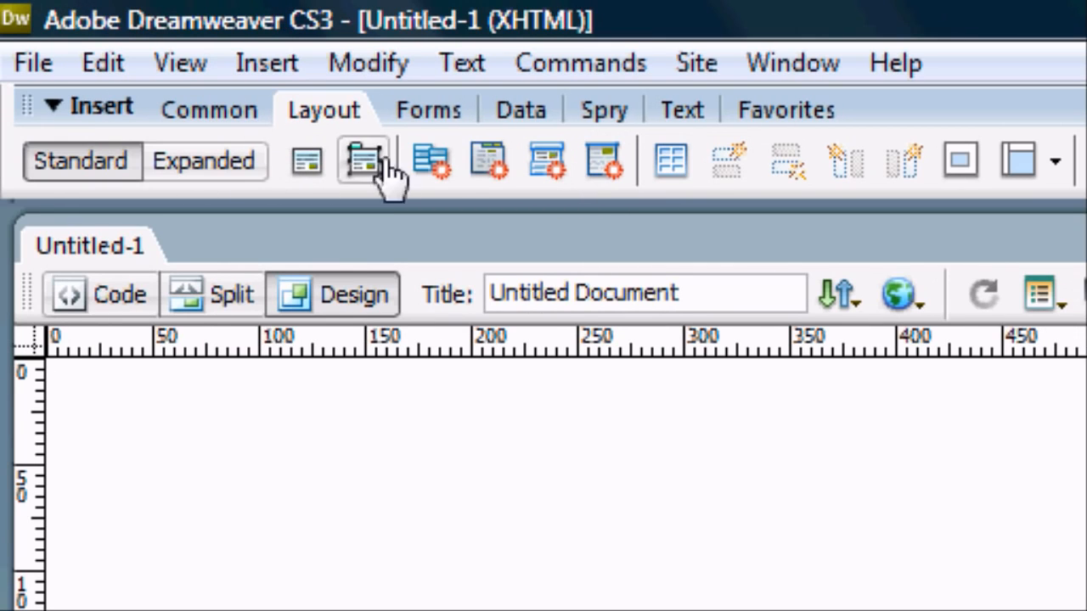
pyautogui.click(429, 110)
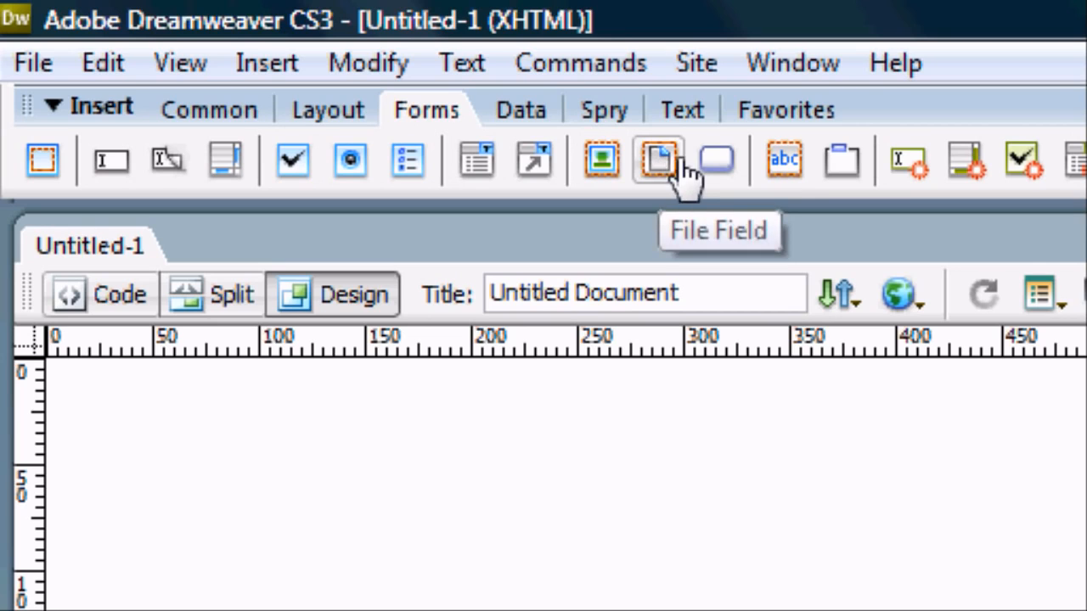
pyautogui.click(552, 115)
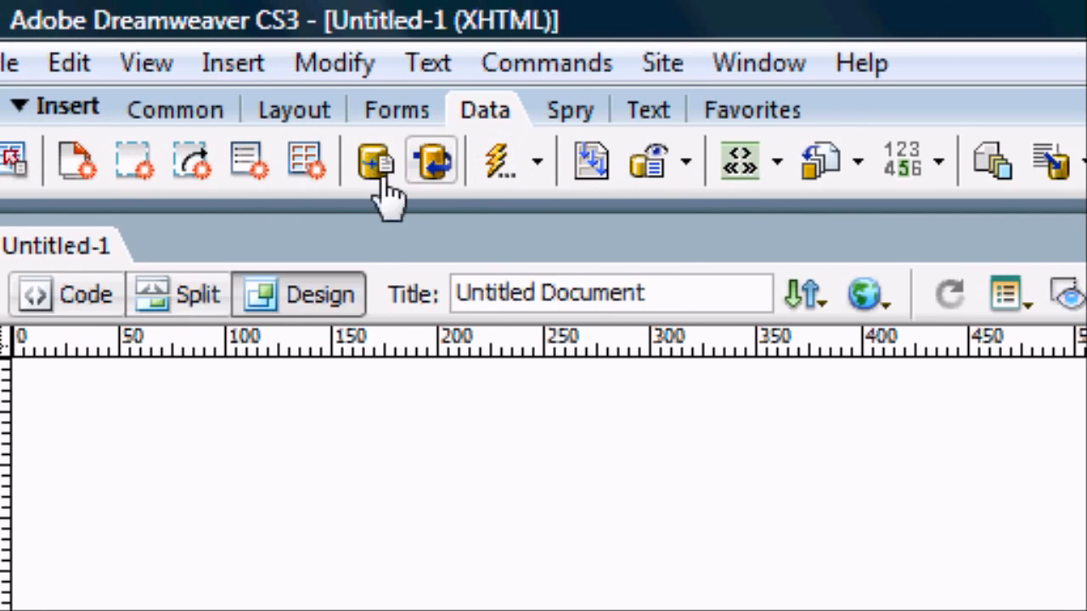
pyautogui.click(589, 123)
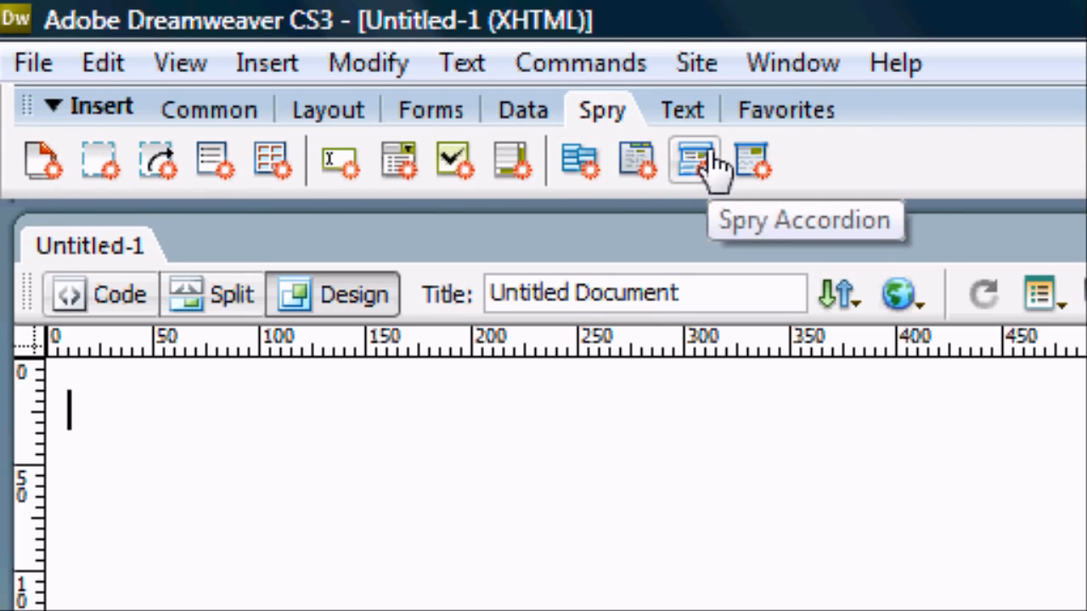
pyautogui.click(696, 114)
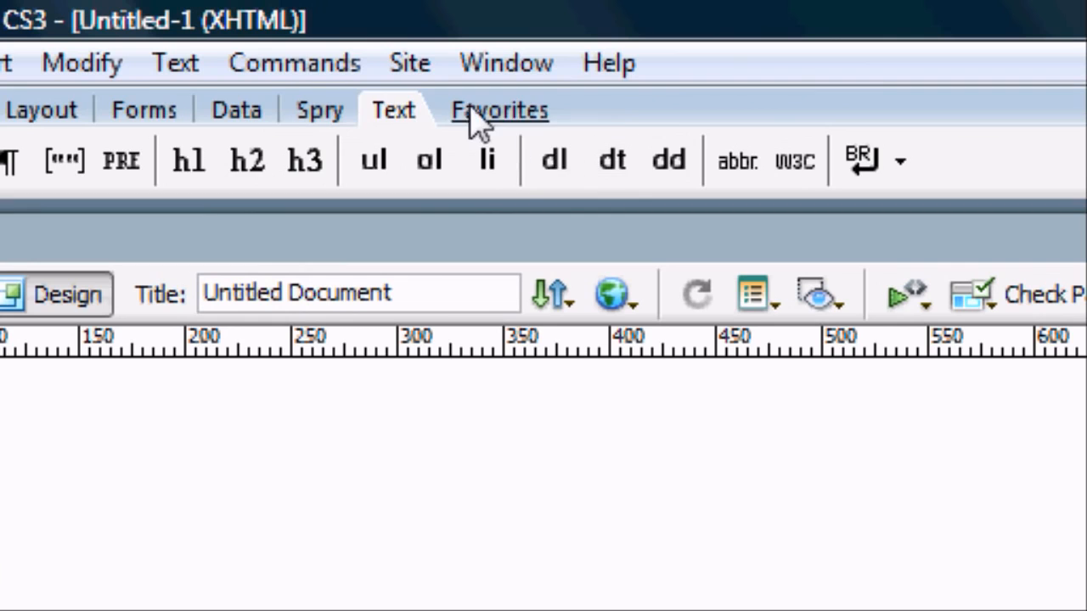
pyautogui.click(764, 112)
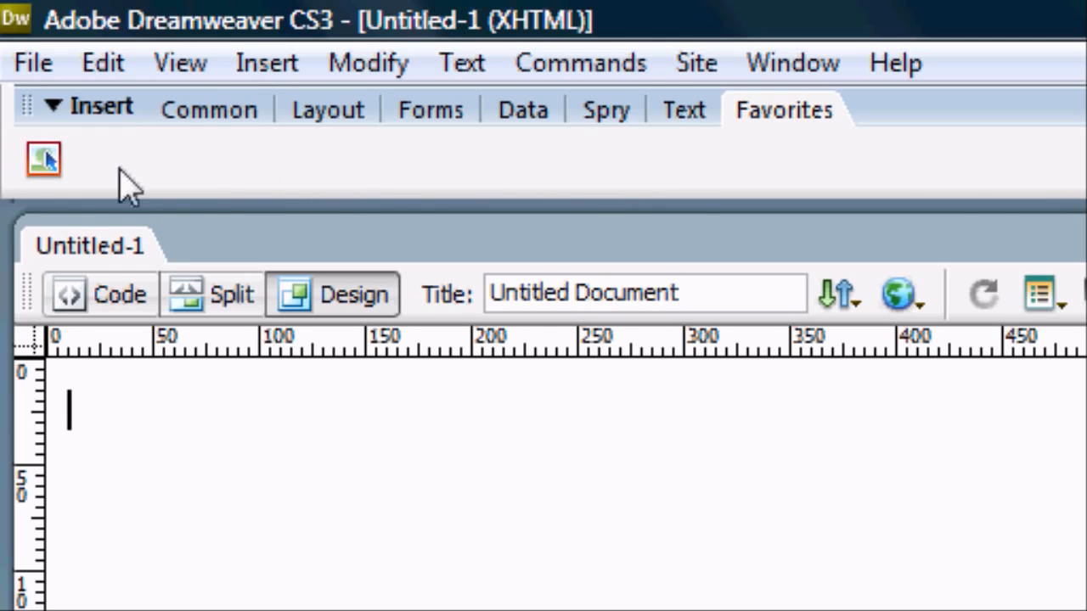
pyautogui.click(204, 117)
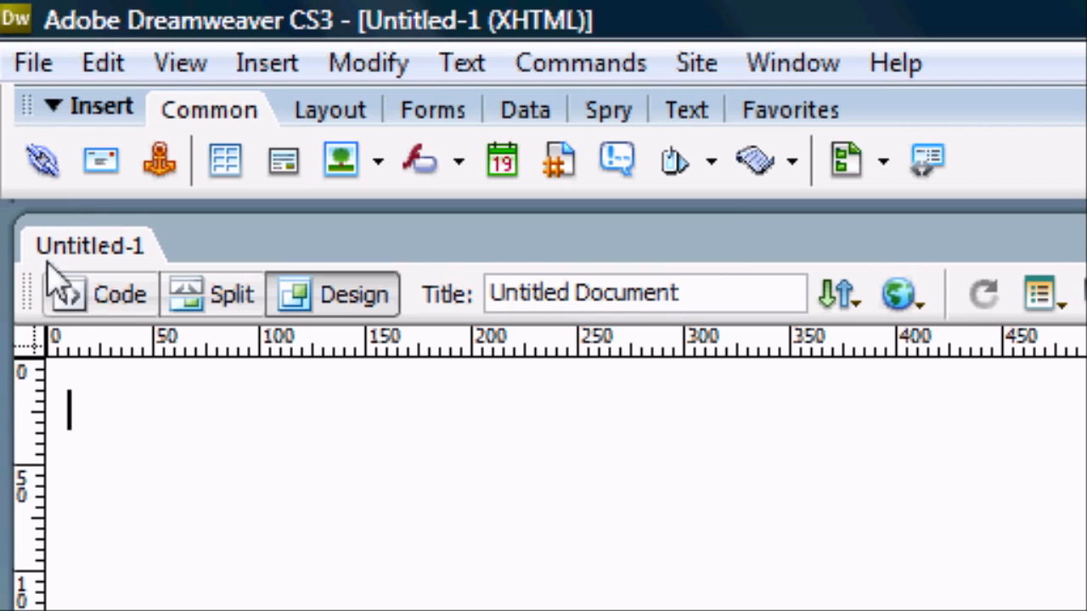
# Step: Set the page title to "This Website Is Made In Dreamweaver!"
pyautogui.moveTo(718, 293); pyautogui.dragTo(445, 280)
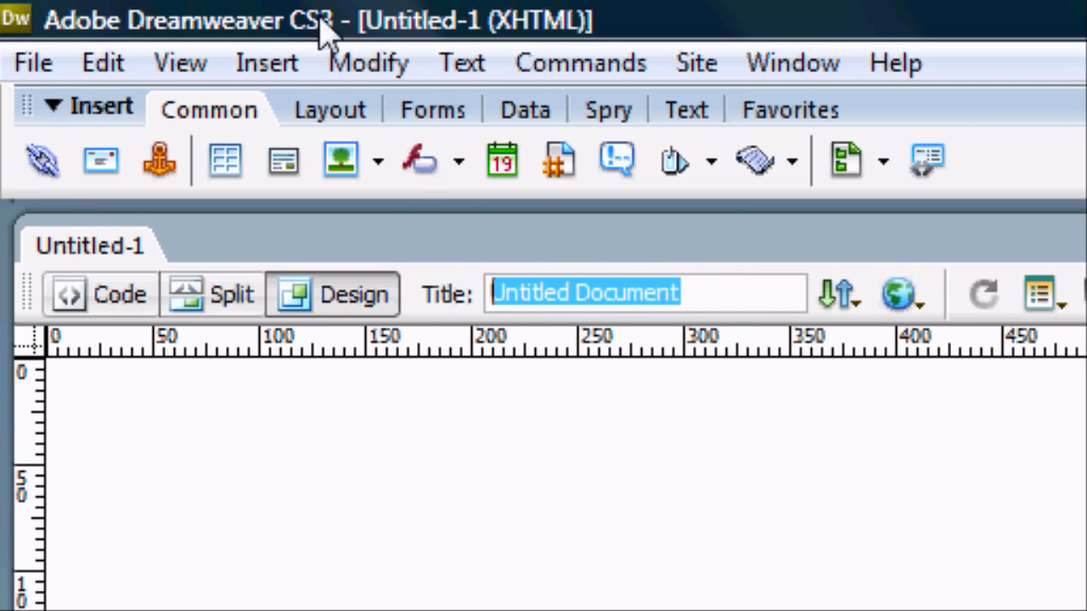
pyautogui.moveTo(767, 284); pyautogui.dragTo(482, 293)
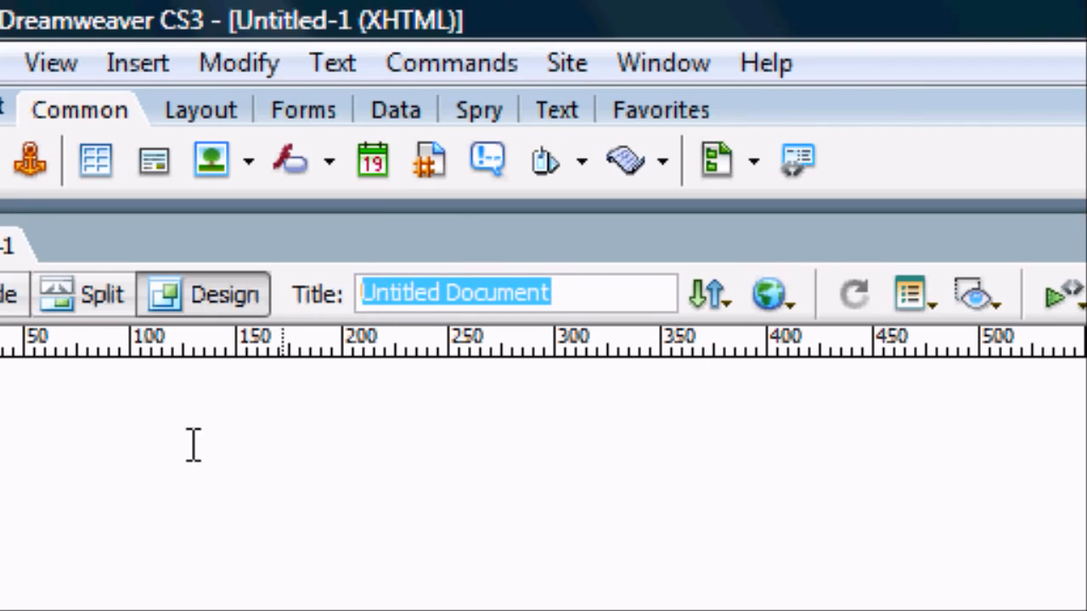
pyautogui.write('This ')
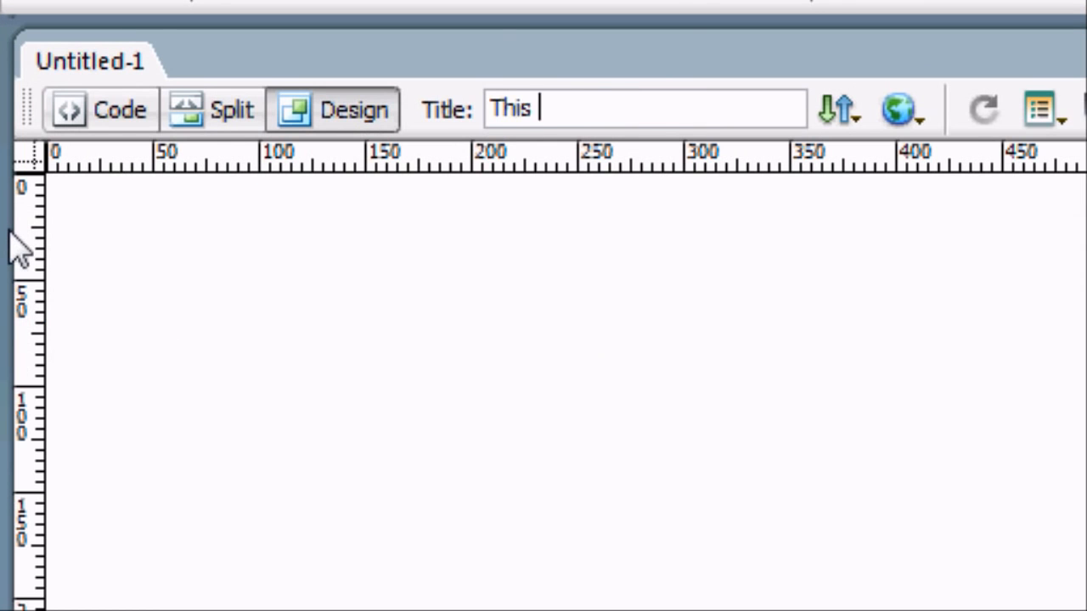
pyautogui.write('Website Is M')
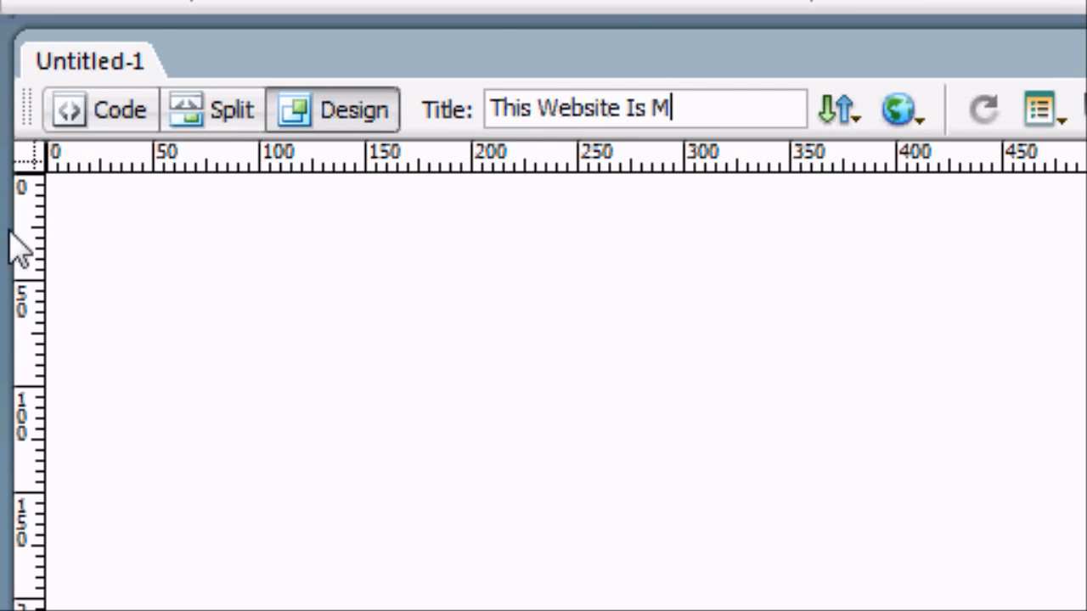
pyautogui.write('ade In Dreamweav')
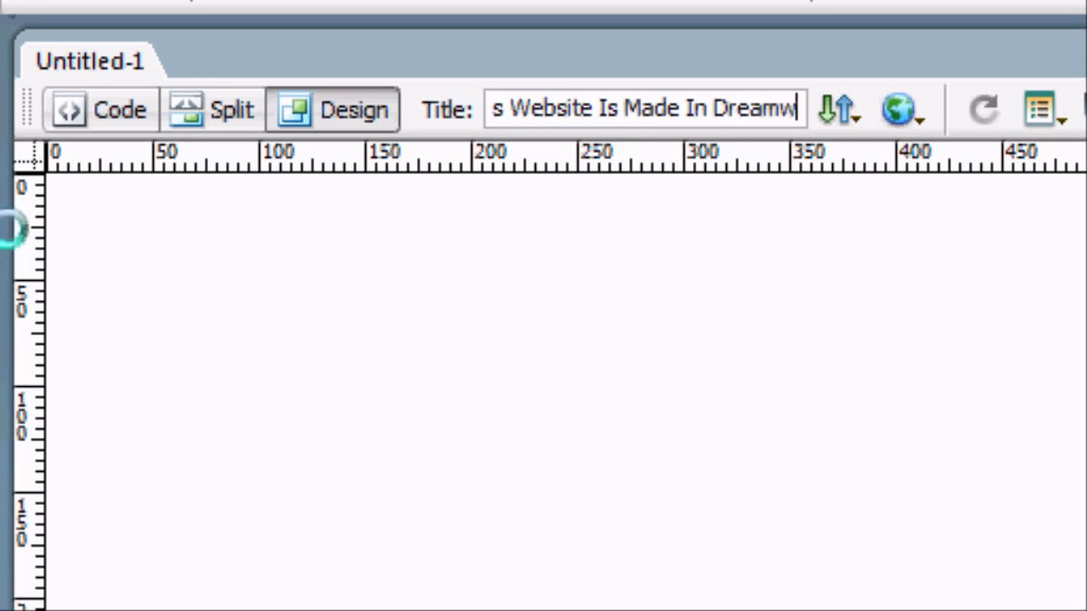
pyautogui.write('er!')
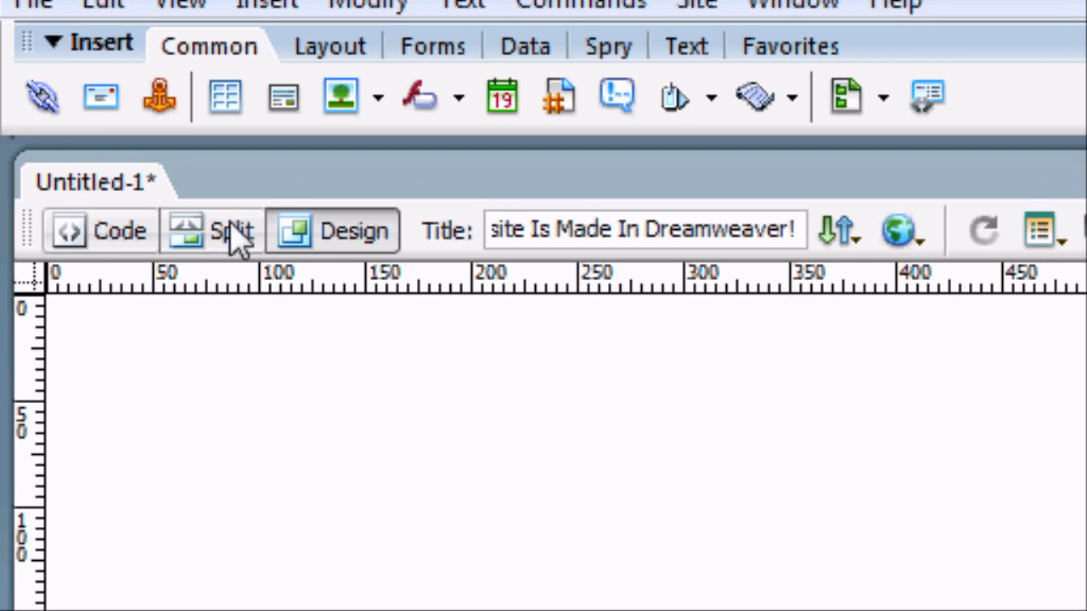
# Step: Examine the page's source in Split and Code views, and return to Design view
pyautogui.click(225, 242)
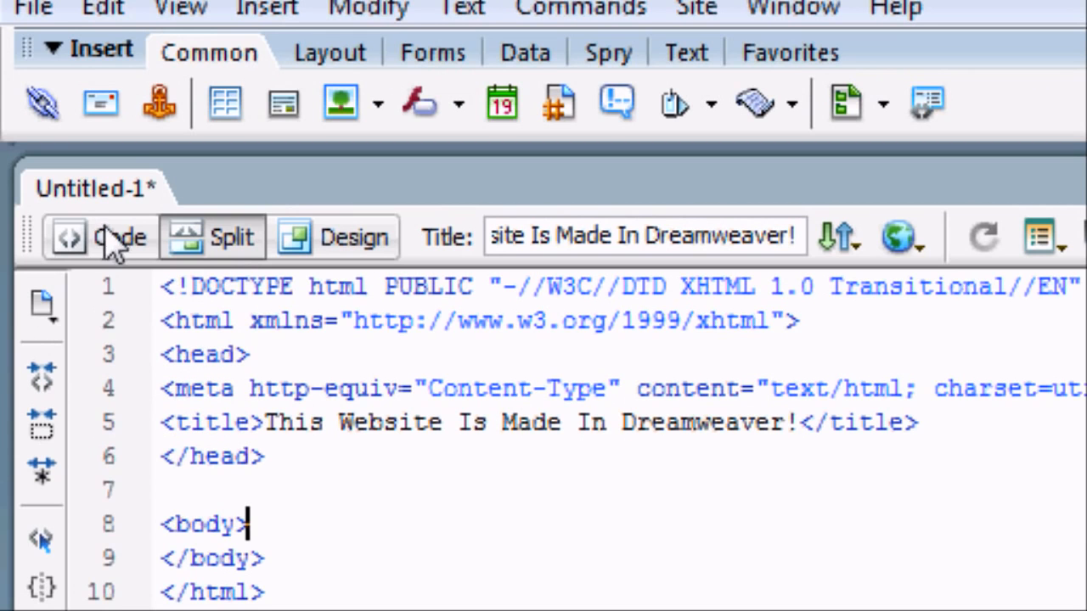
pyautogui.click(102, 72)
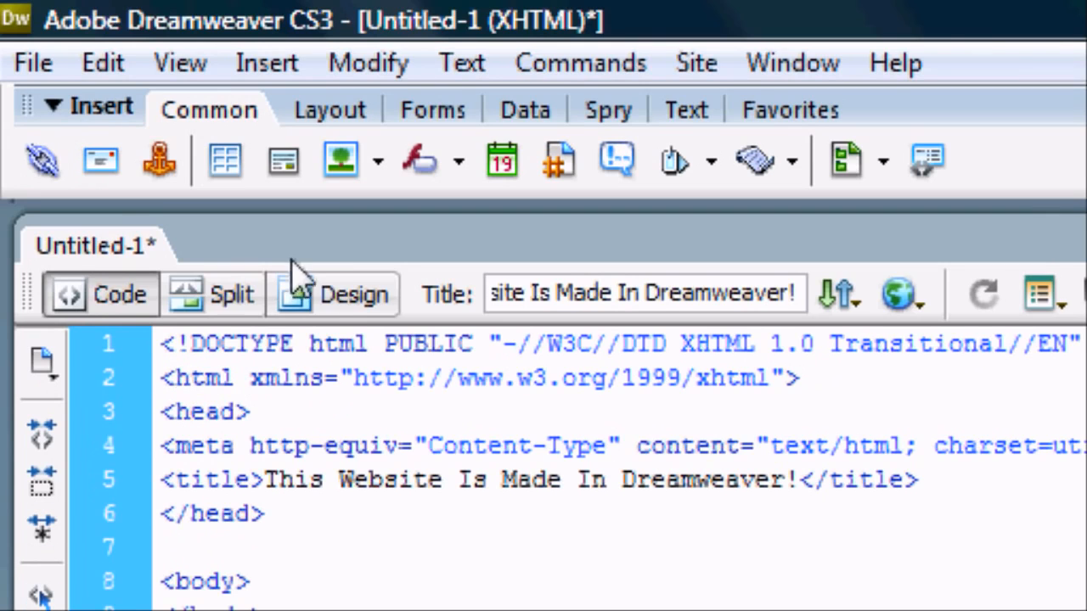
pyautogui.click(365, 318)
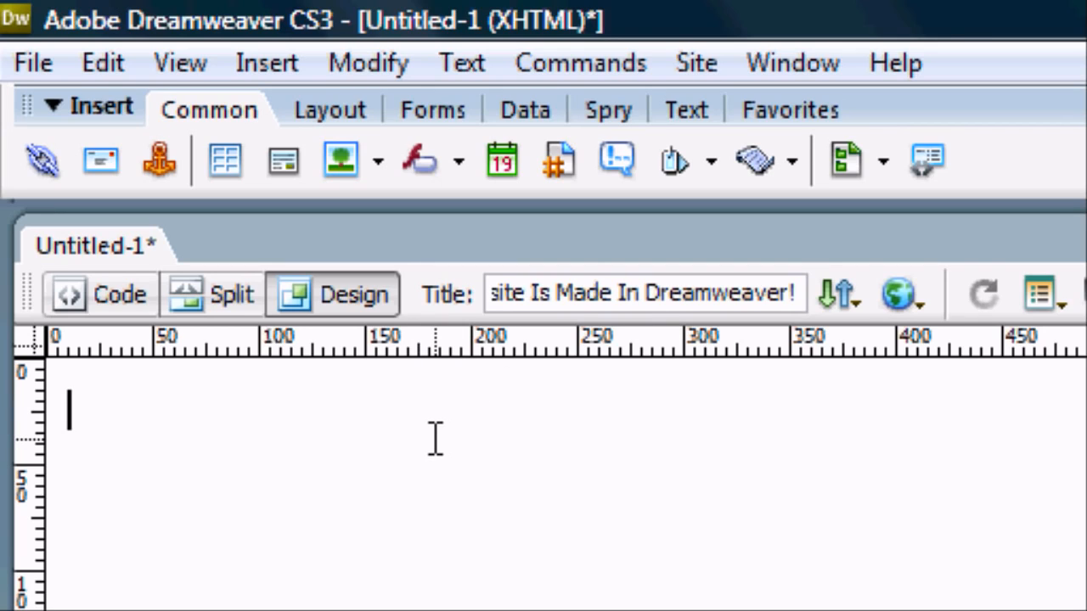
# Step: Start inserting an image and browse through the user's home folder to the Websites and Graphics folder
pyautogui.click(340, 185)
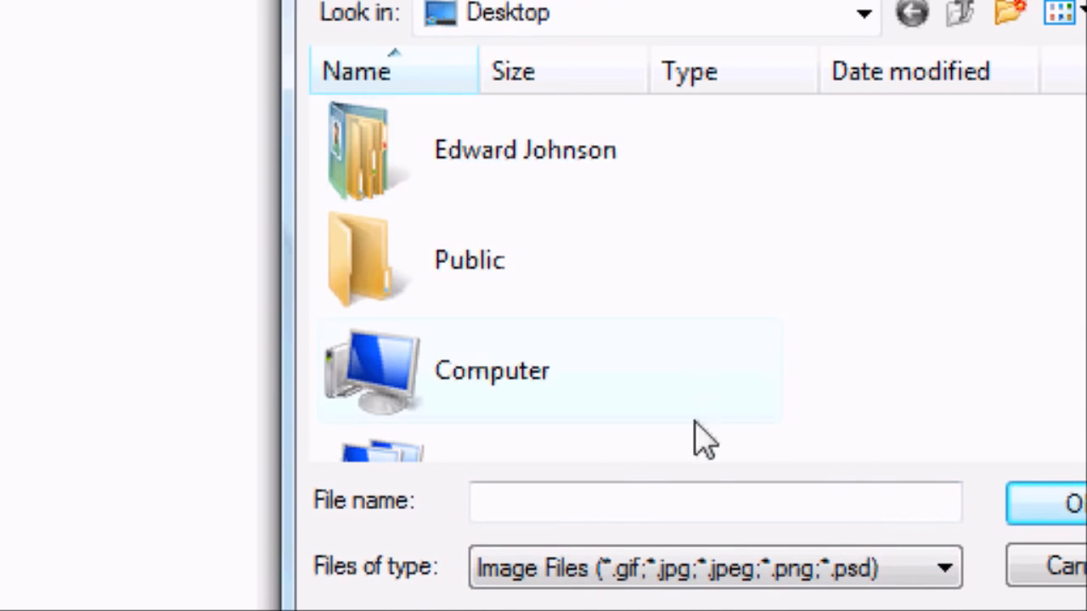
pyautogui.doubleClick(562, 154)
pyautogui.scroll(-8, 565, 171)
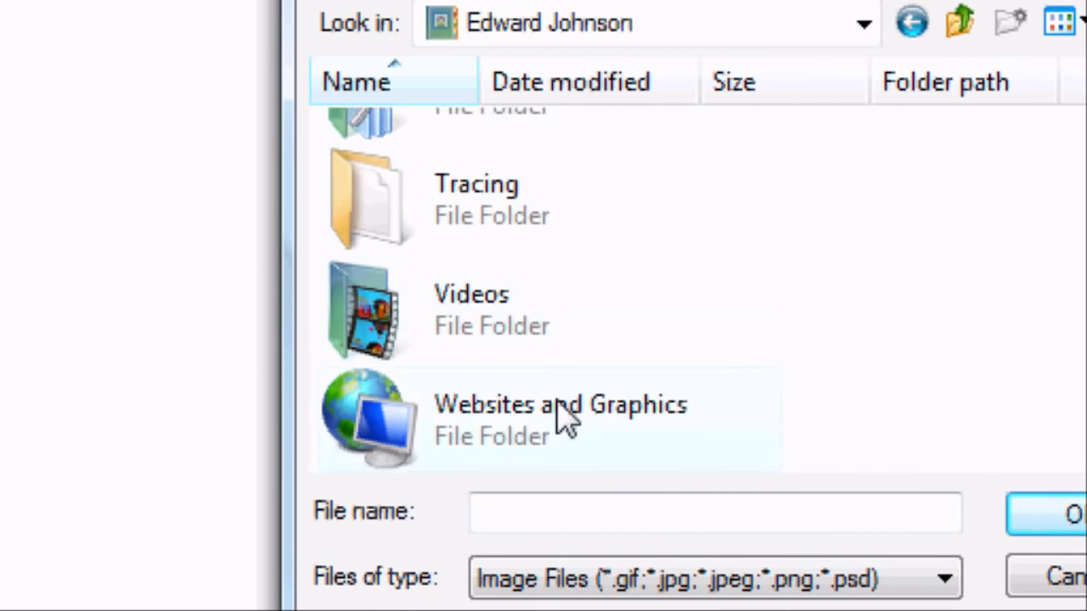
pyautogui.doubleClick(563, 416)
pyautogui.doubleClick(404, 134)
pyautogui.doubleClick(404, 134)
pyautogui.click(630, 189)
pyautogui.click(631, 188)
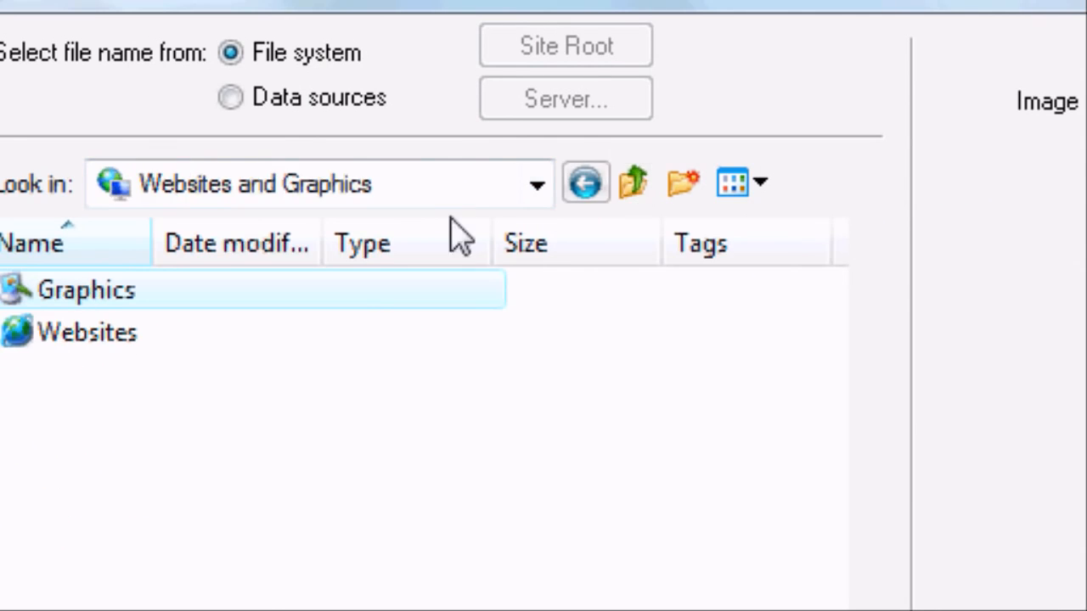
# Step: Browse through Websites, Website Material, Social Network Logo Set and matte-black-social-media-icons to the icons folder
pyautogui.doubleClick(188, 332)
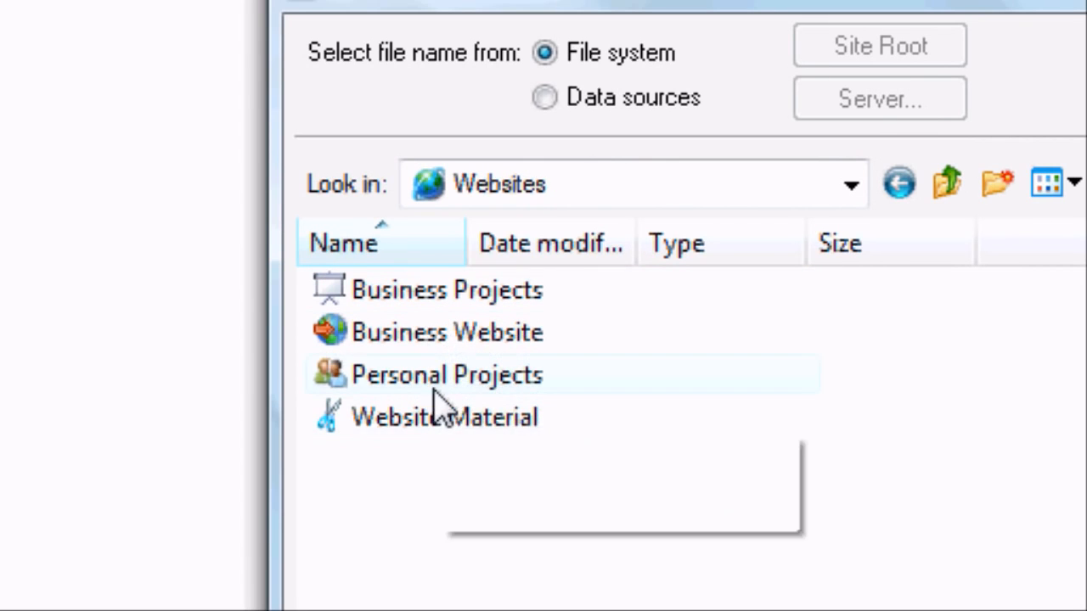
pyautogui.doubleClick(437, 420)
pyautogui.doubleClick(438, 436)
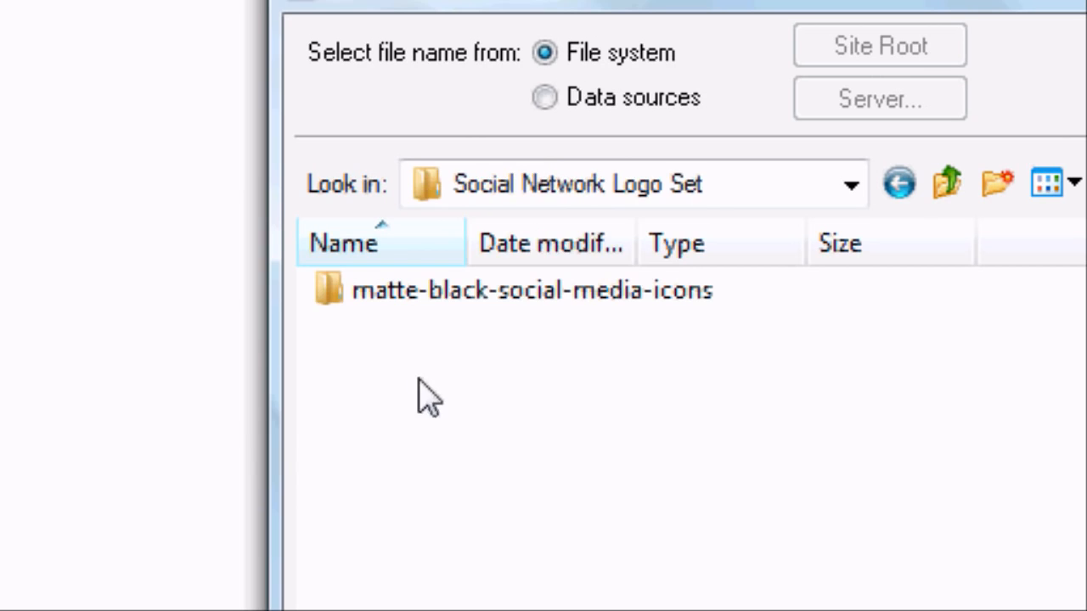
pyautogui.doubleClick(371, 293)
pyautogui.doubleClick(446, 299)
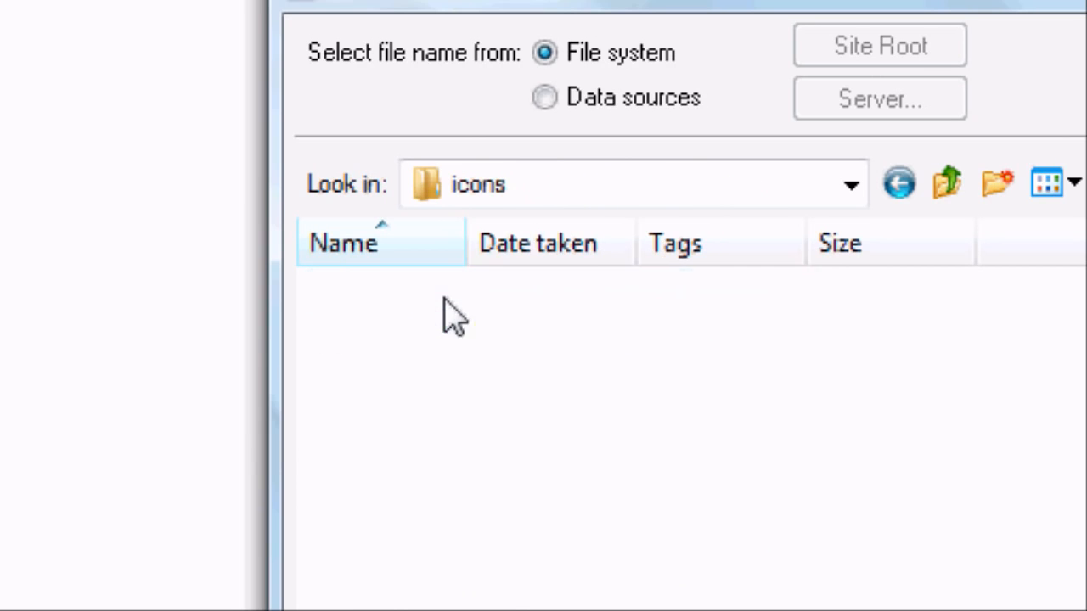
# Step: Insert the diglog-square-webtreatsetc image into the page, accepting the temporary file path and leaving the alternate text empty
pyautogui.scroll(-10, 479, 340)
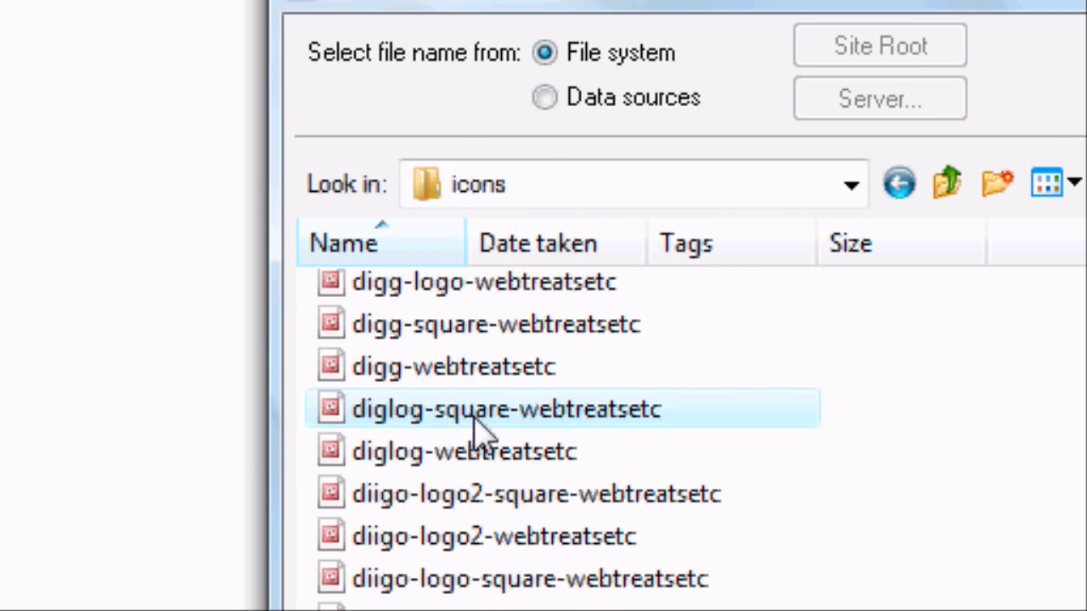
pyautogui.click(747, 410)
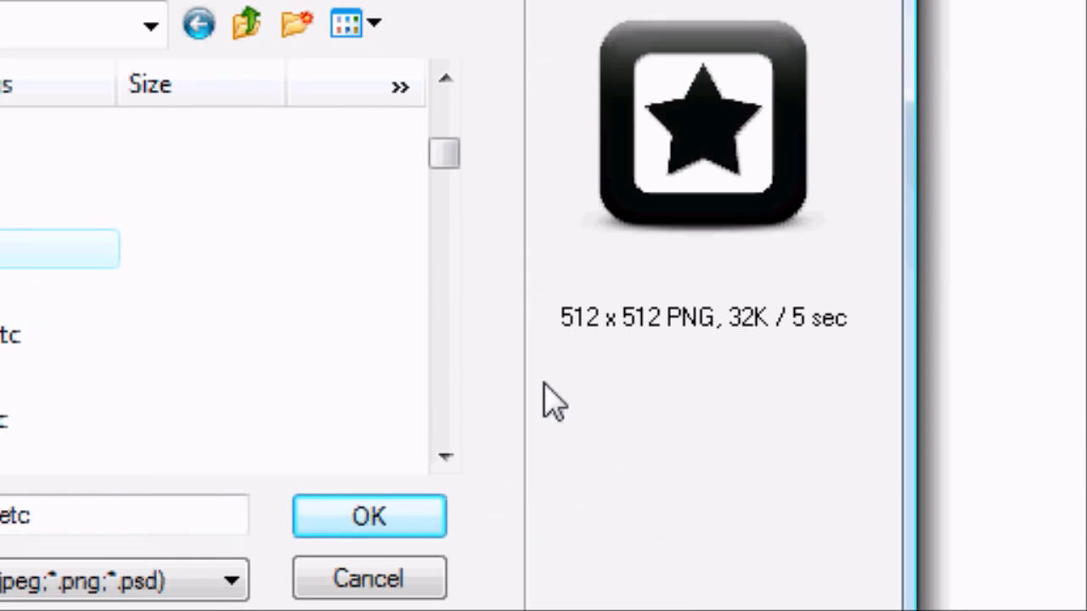
pyautogui.click(346, 360)
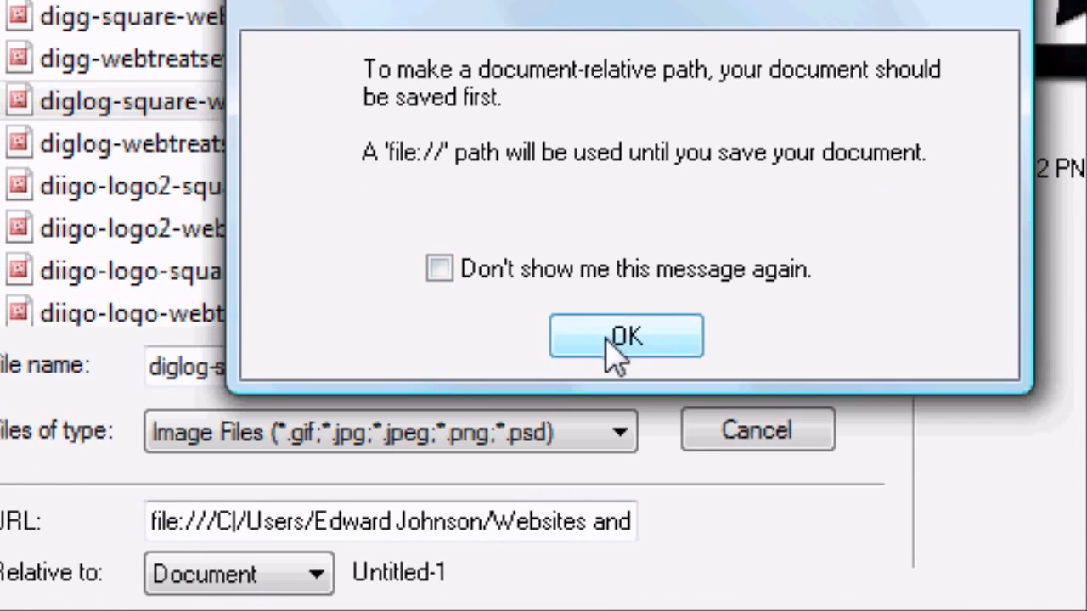
pyautogui.click(625, 337)
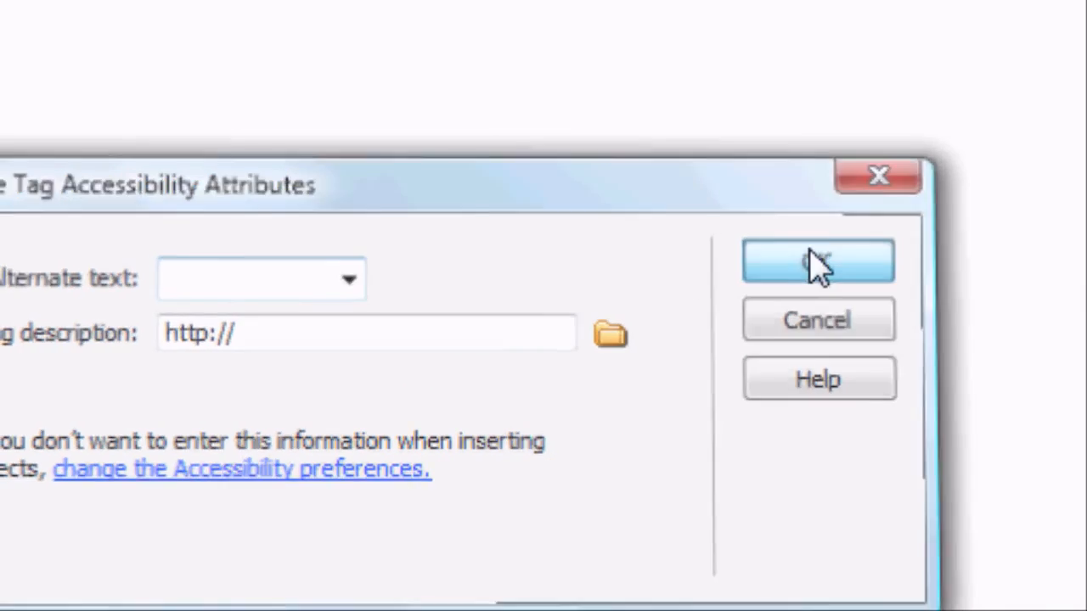
pyautogui.click(1061, 260)
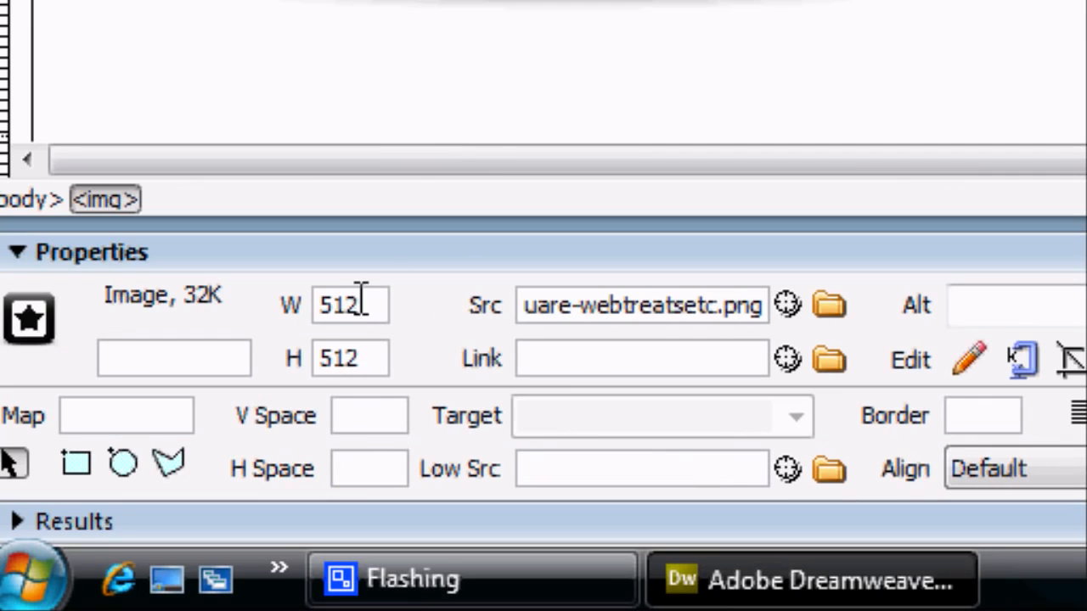
# Step: Set the inserted image's width to 302, reduce its height, and center the image on the page
pyautogui.moveTo(359, 470); pyautogui.dragTo(305, 458)
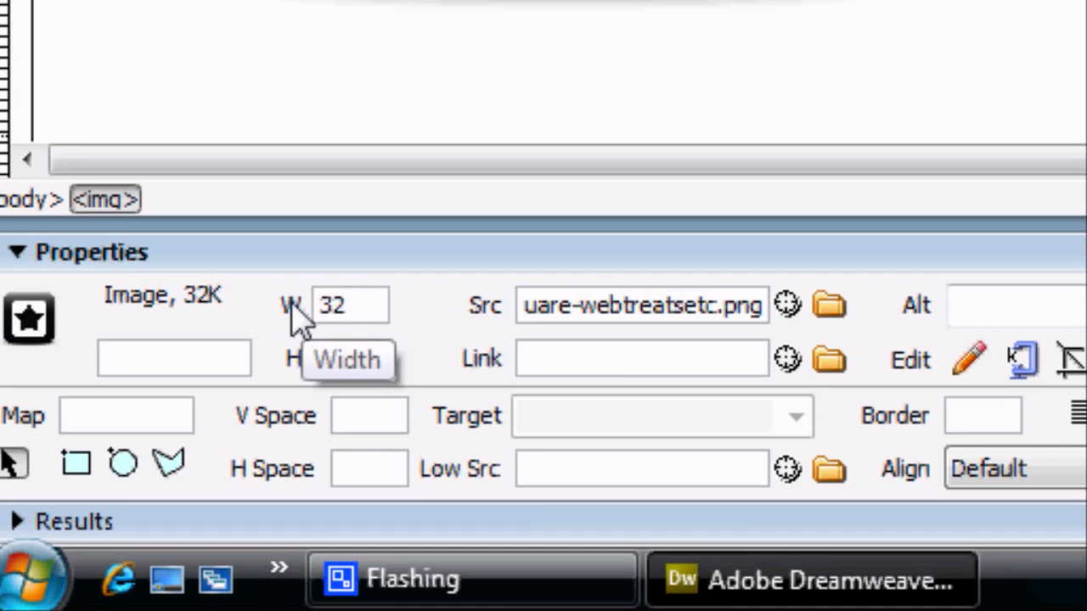
pyautogui.moveTo(343, 356); pyautogui.dragTo(291, 363)
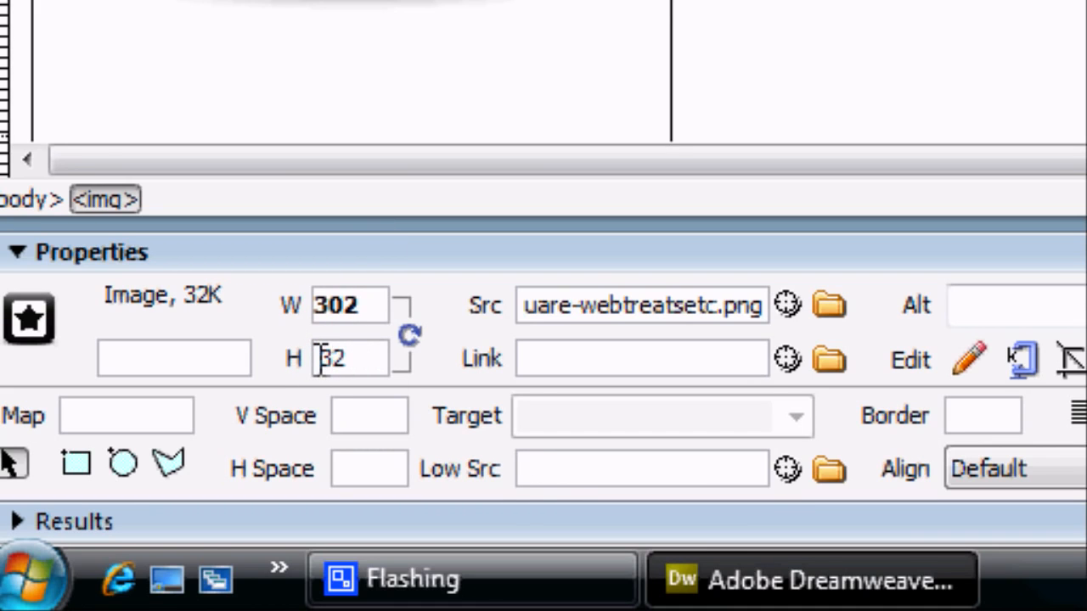
pyautogui.press('Return')
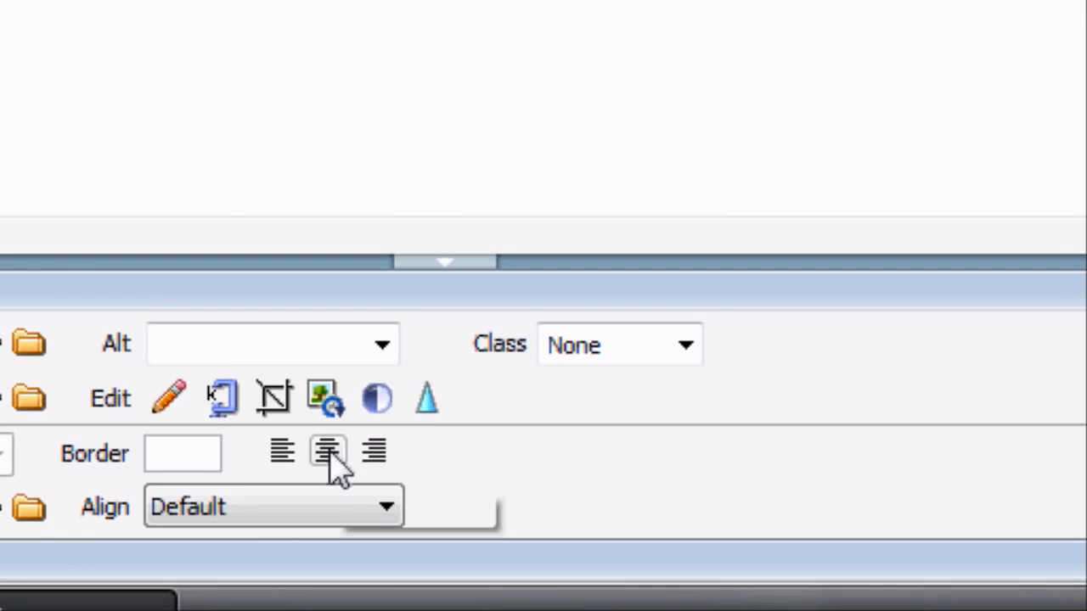
pyautogui.click(329, 452)
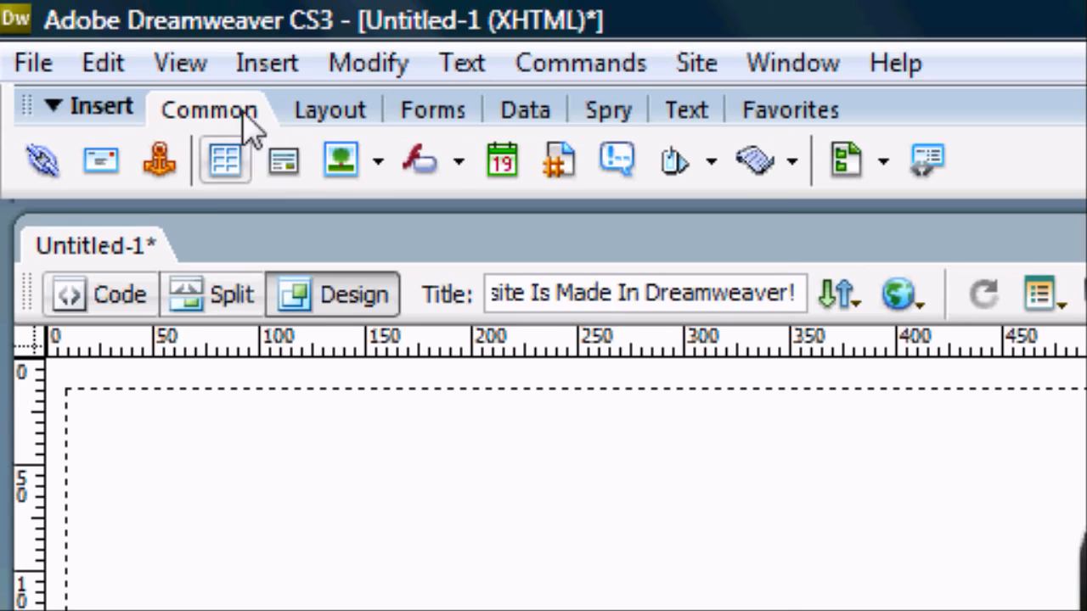
# Step: Insert a table with 1 row and 6 columns, 960 pixels wide, with border, cell padding and cell spacing of 0
pyautogui.click(265, 64)
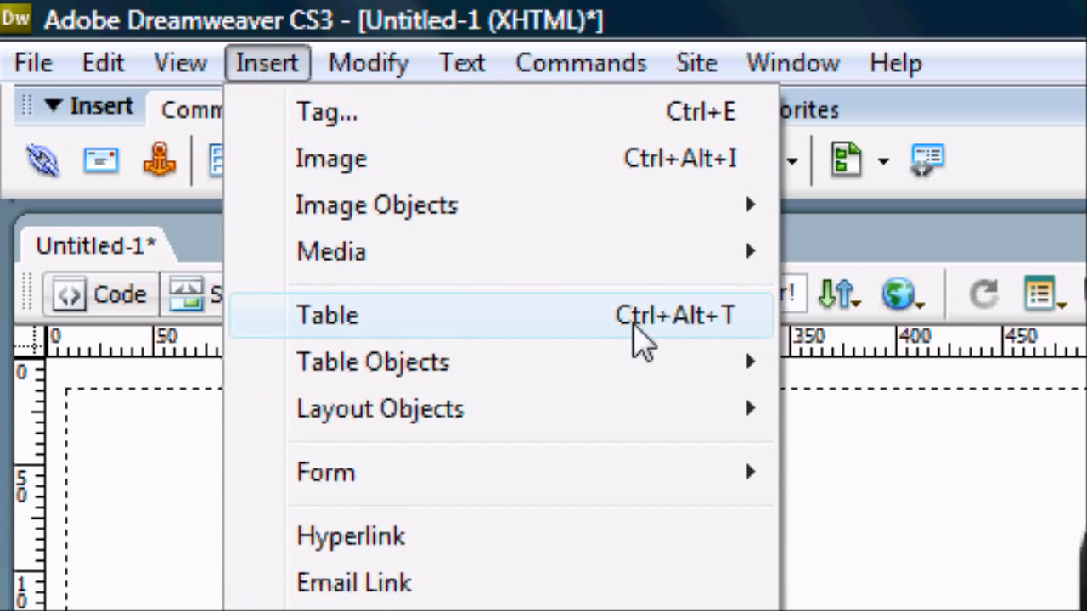
pyautogui.click(382, 312)
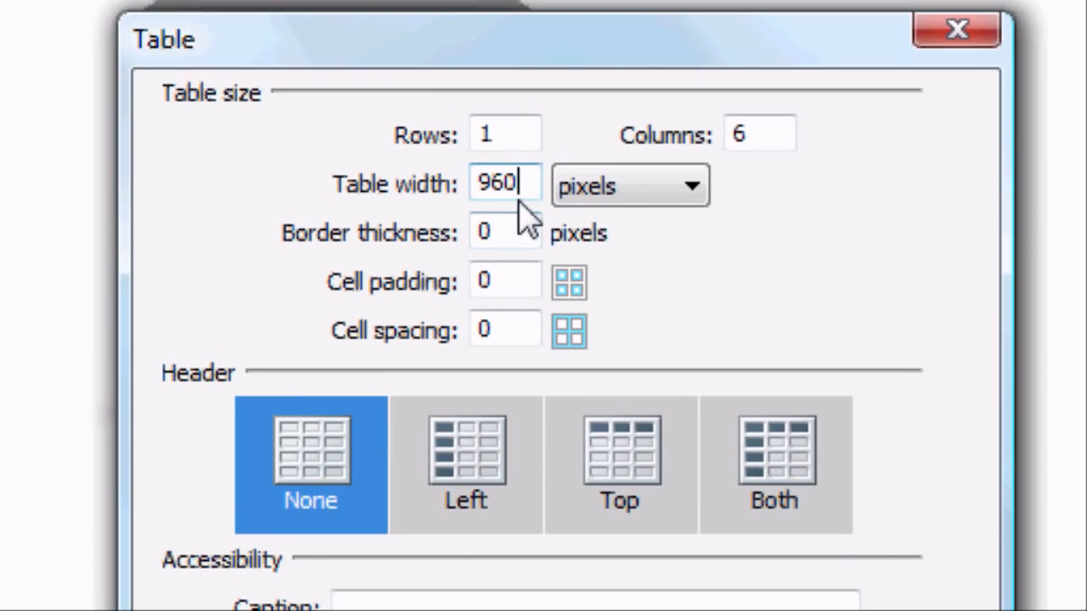
pyautogui.click(557, 197)
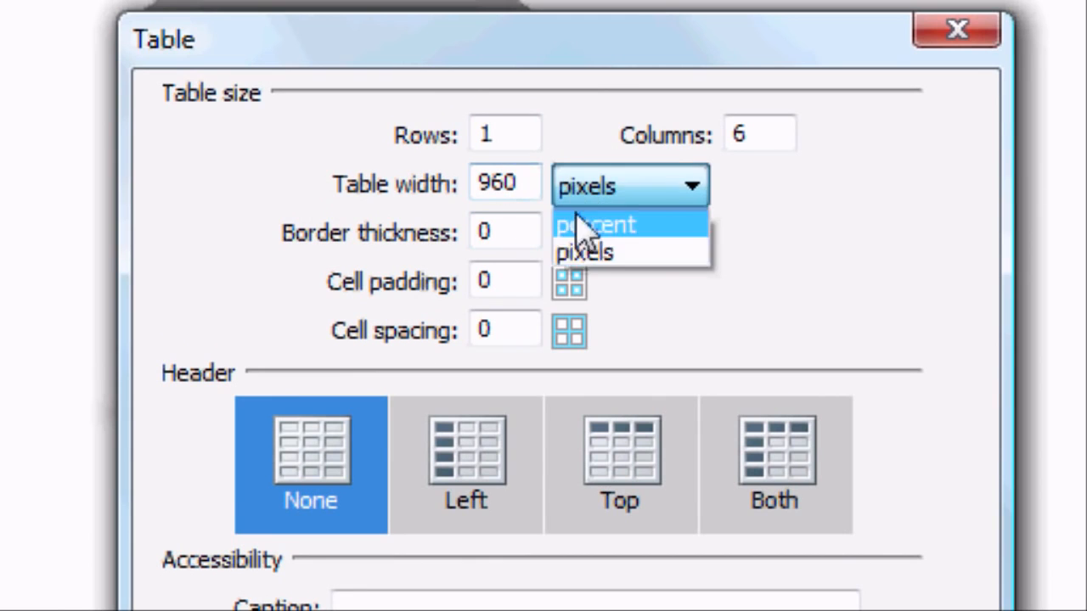
pyautogui.click(623, 254)
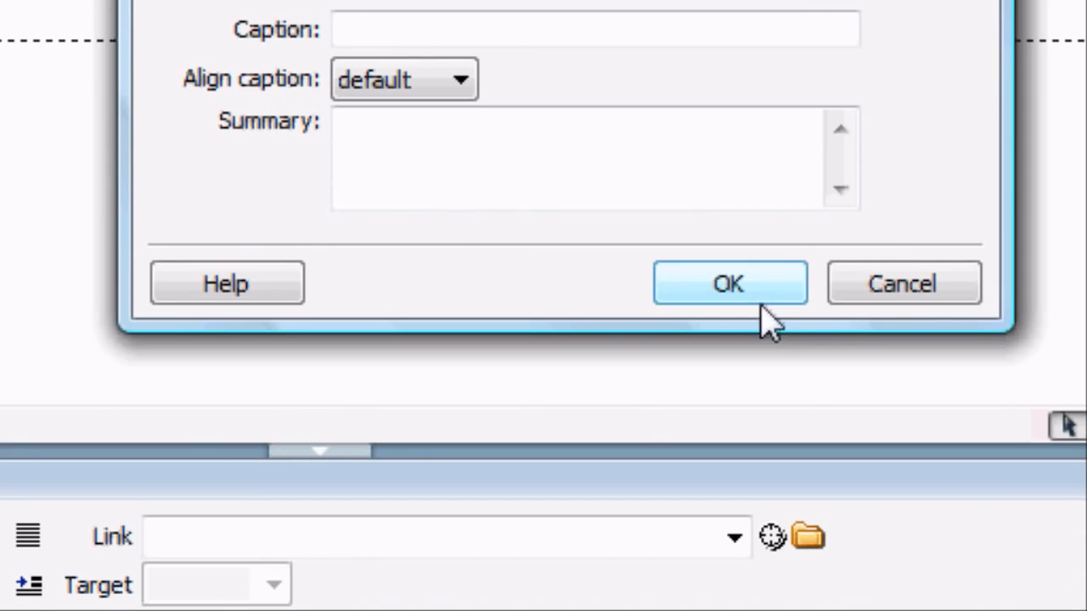
pyautogui.click(753, 298)
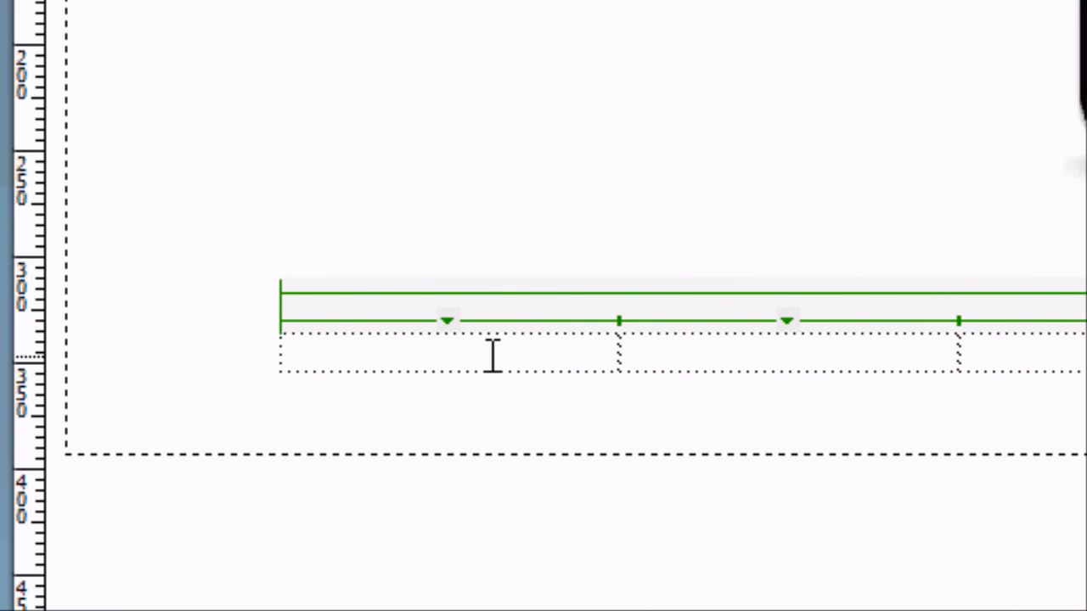
# Step: Fill the table's six cells in order with Home, About, Videos, Links, Services and Contact
pyautogui.write('Home')
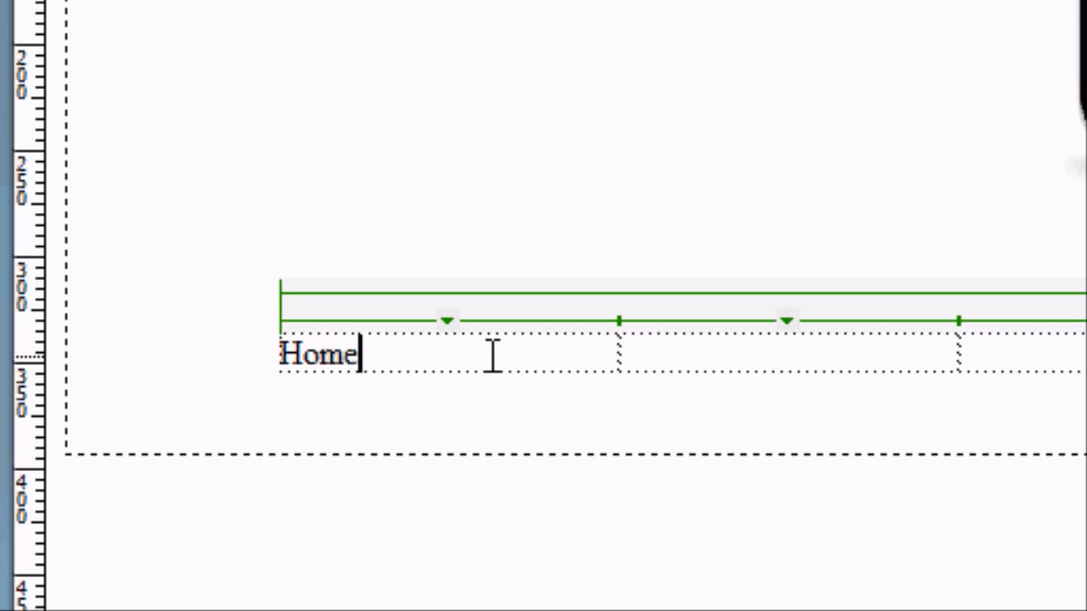
pyautogui.click(647, 368)
pyautogui.write('About')
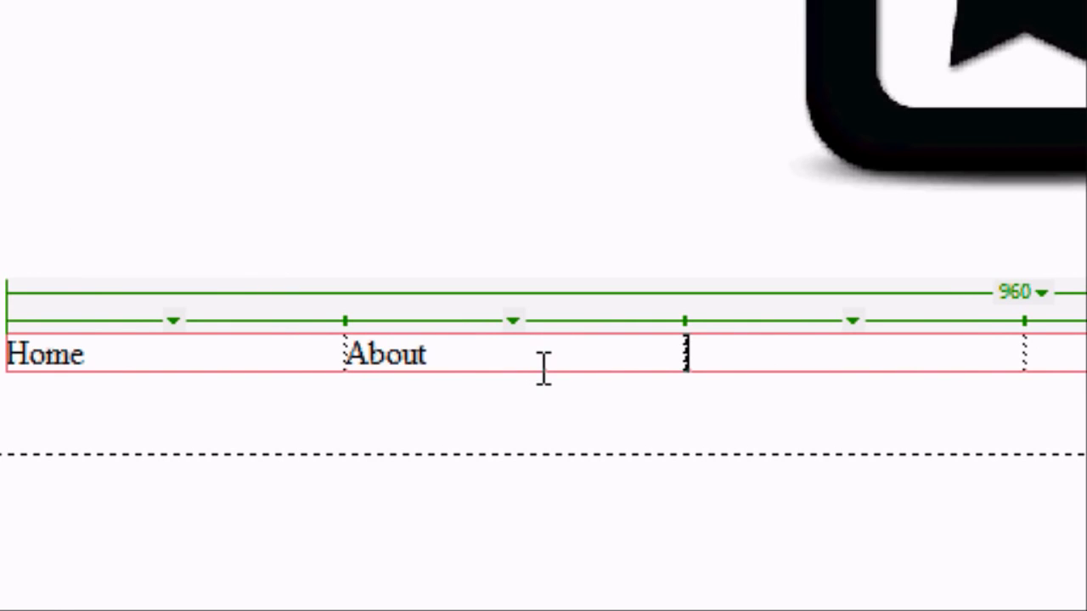
pyautogui.write('Video')
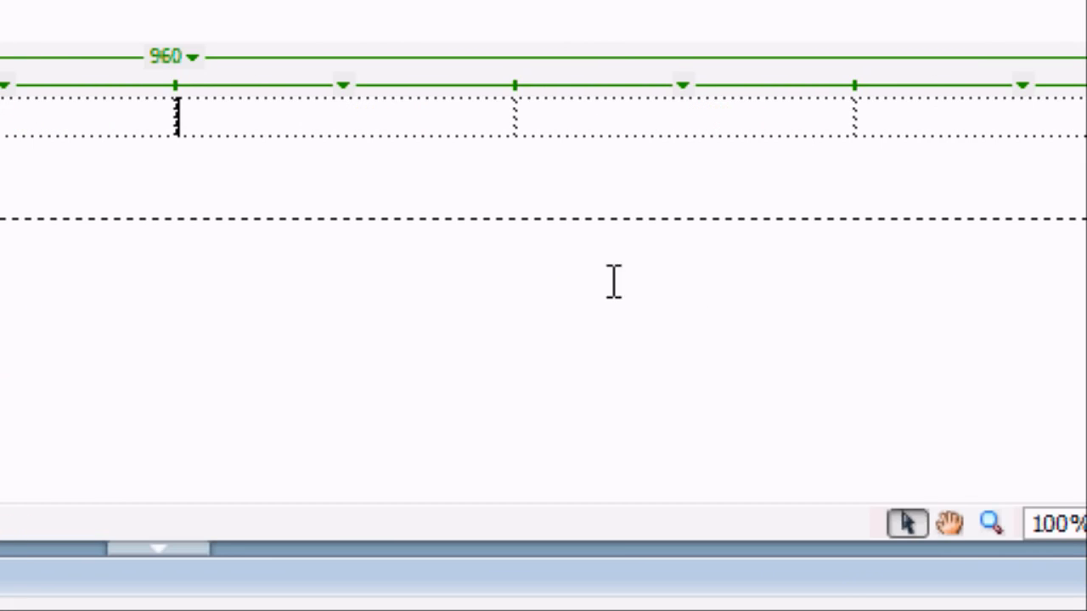
pyautogui.write('Li')
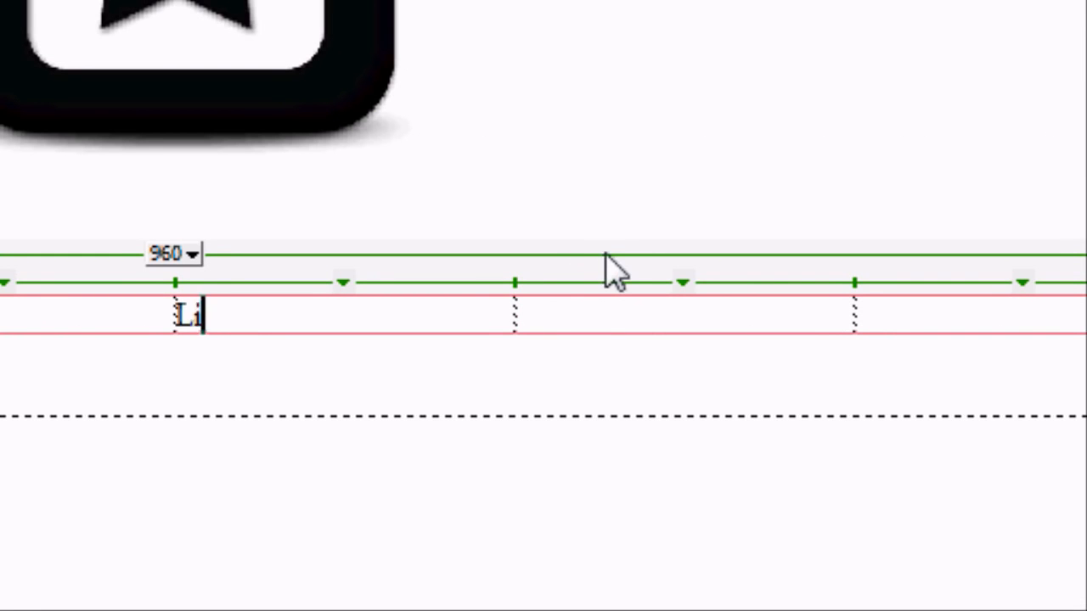
pyautogui.write('nks')
pyautogui.press('Tab')
pyautogui.write('Serc')
pyautogui.press('BackSpace')
pyautogui.write('vices')
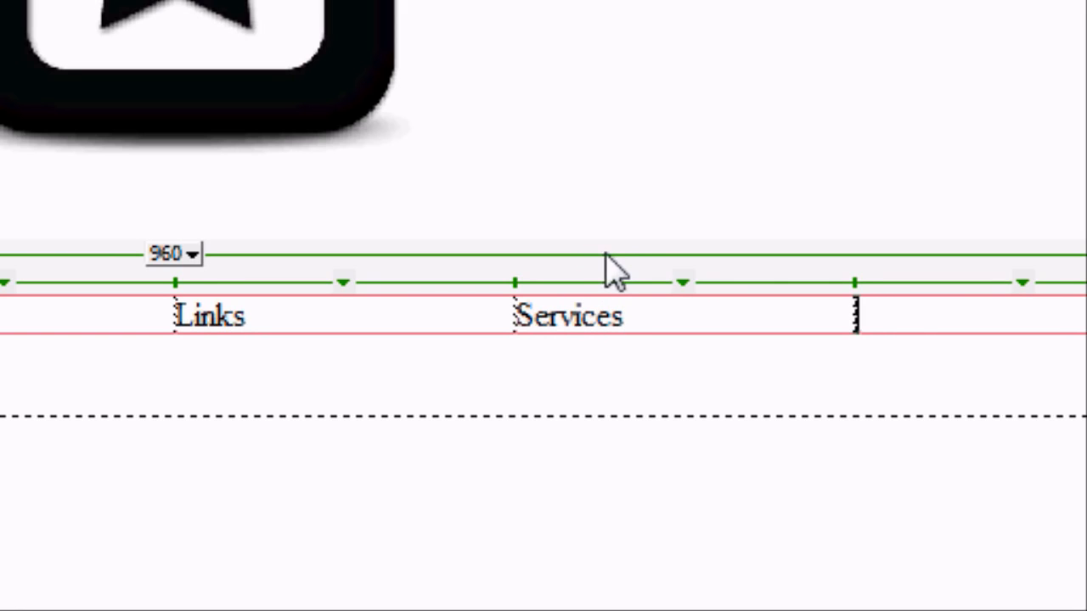
pyautogui.write('tact')
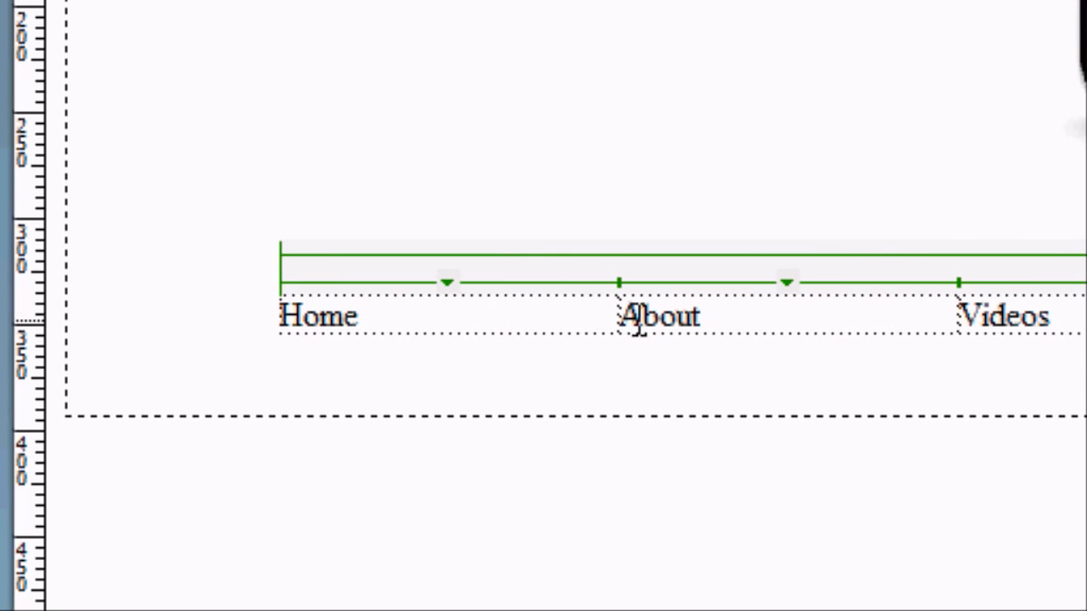
# Step: Center the text of the whole table row and format it in bold with the Arial, Helvetica font
pyautogui.moveTo(674, 318); pyautogui.dragTo(410, 308)
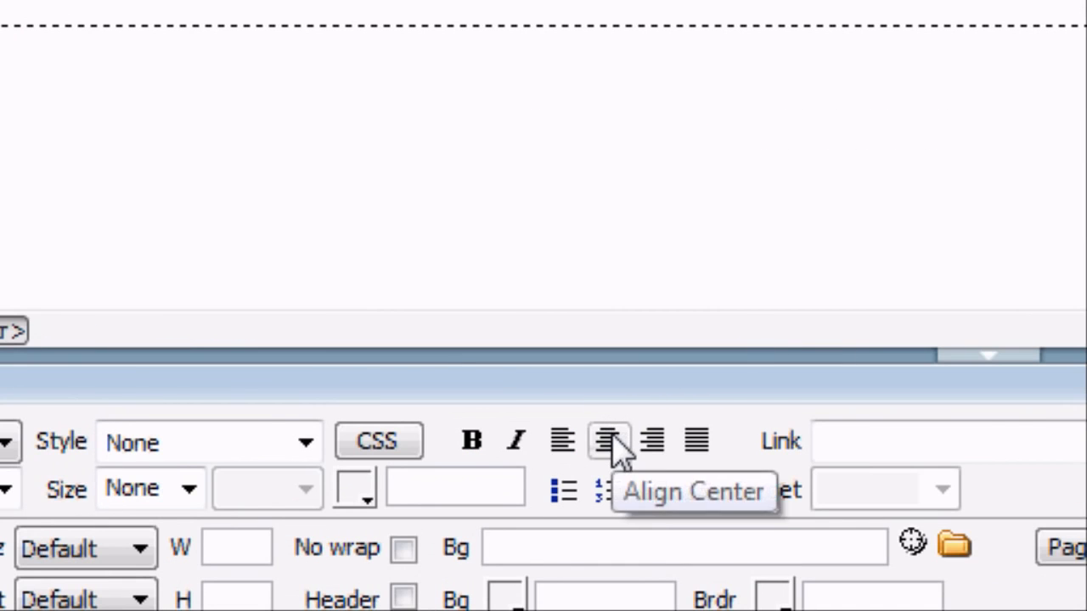
pyautogui.click(608, 440)
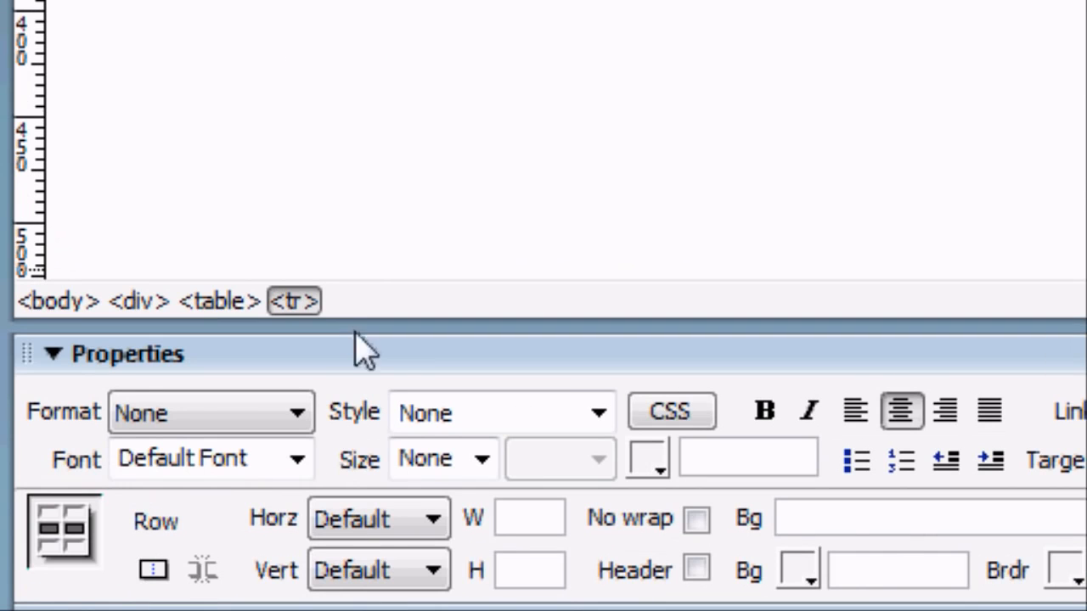
pyautogui.click(297, 458)
pyautogui.click(287, 230)
pyautogui.click(766, 411)
# Step: Try text sizes of 14 and 36 pixels on the table row
pyautogui.click(484, 460)
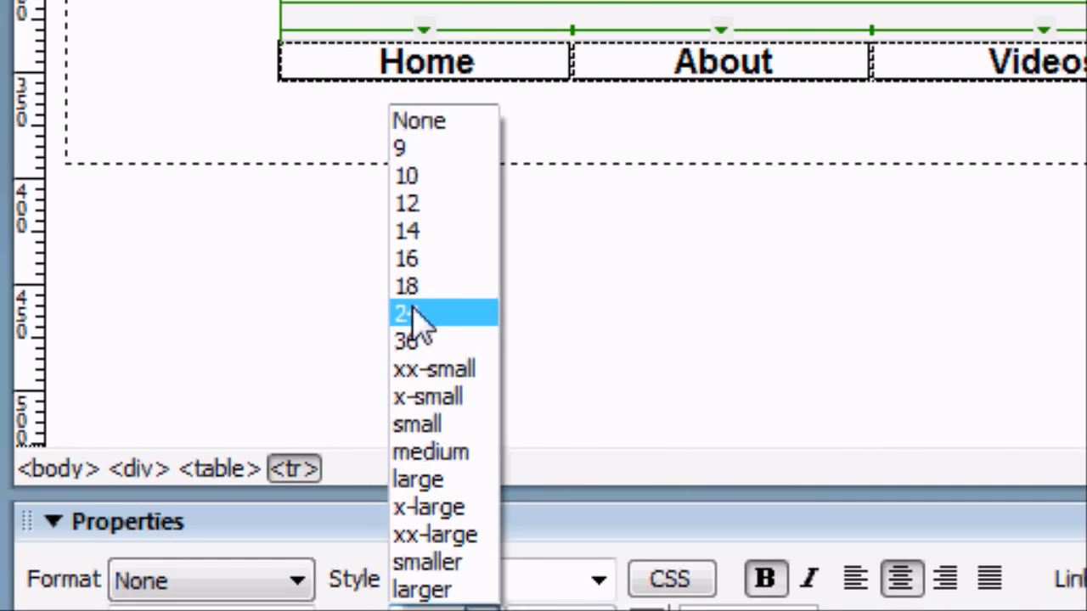
pyautogui.click(413, 231)
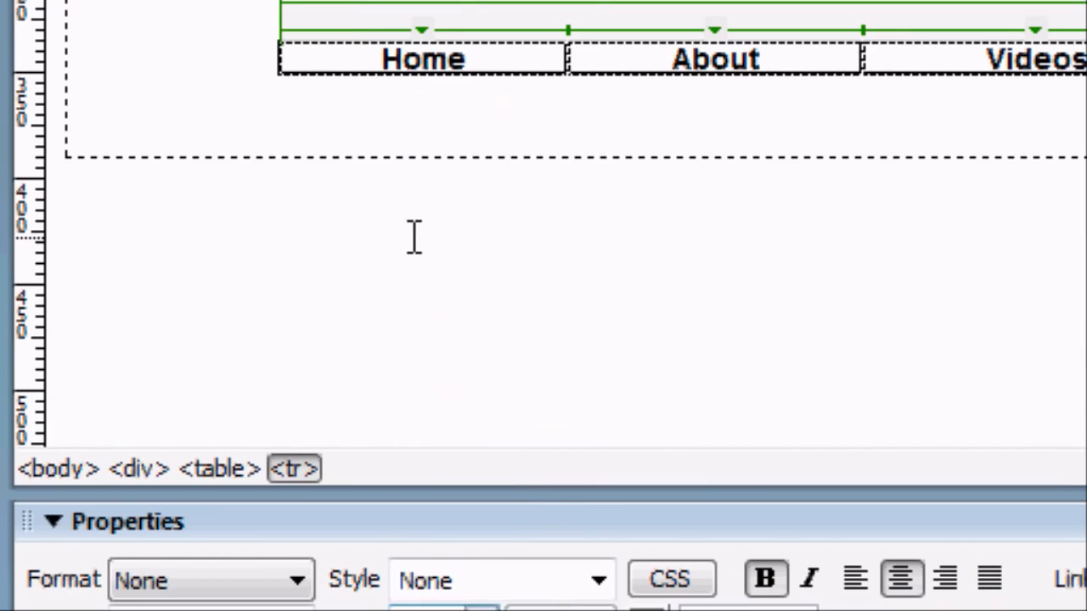
pyautogui.click(484, 448)
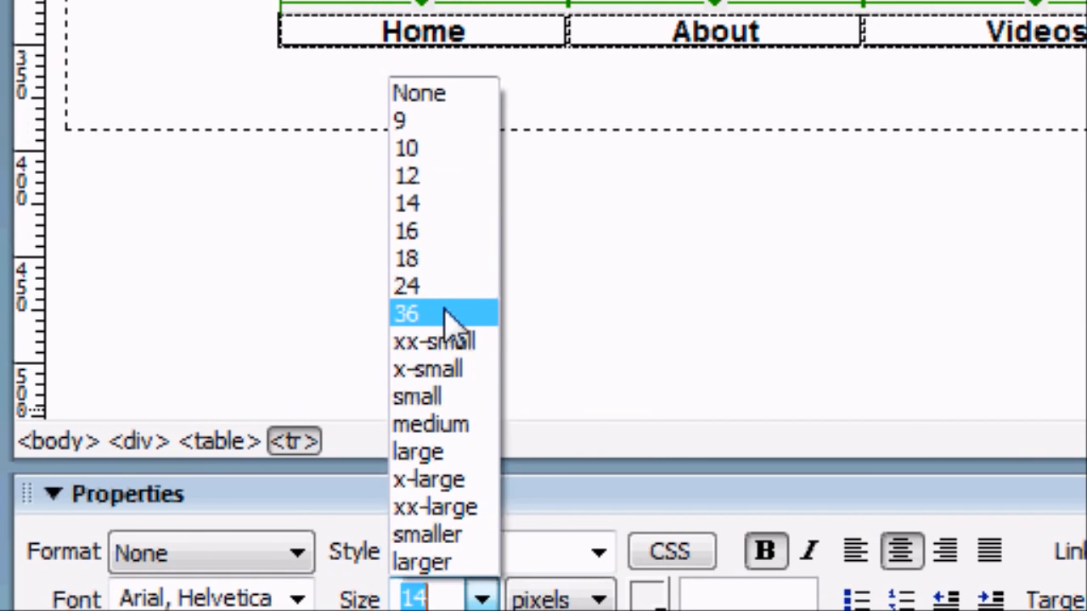
pyautogui.click(445, 314)
# Step: Set the table row's text size to 16 pixels and deselect the row
pyautogui.click(481, 599)
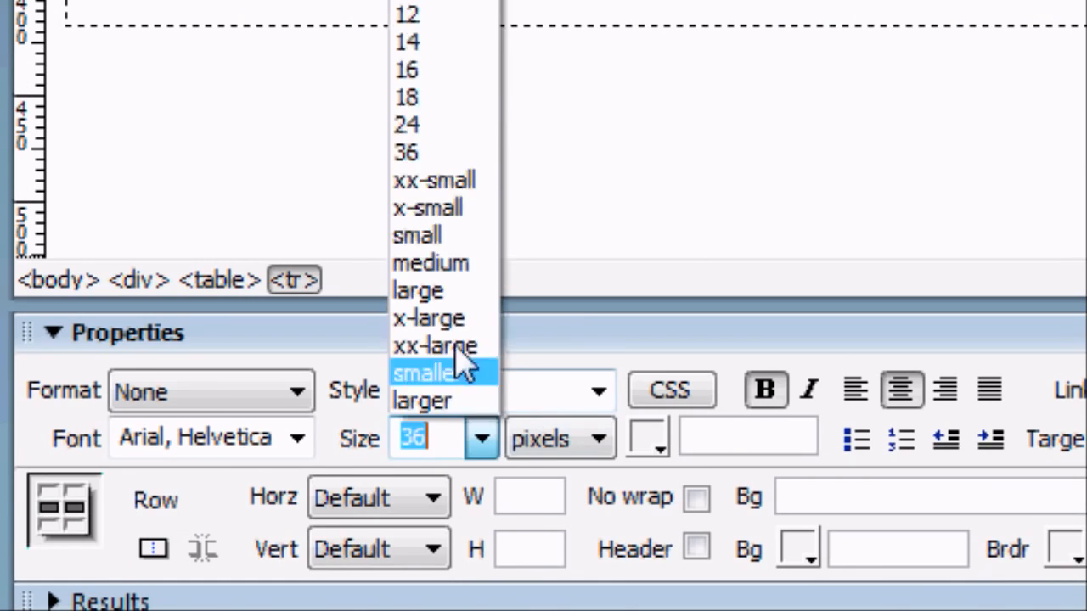
pyautogui.click(407, 70)
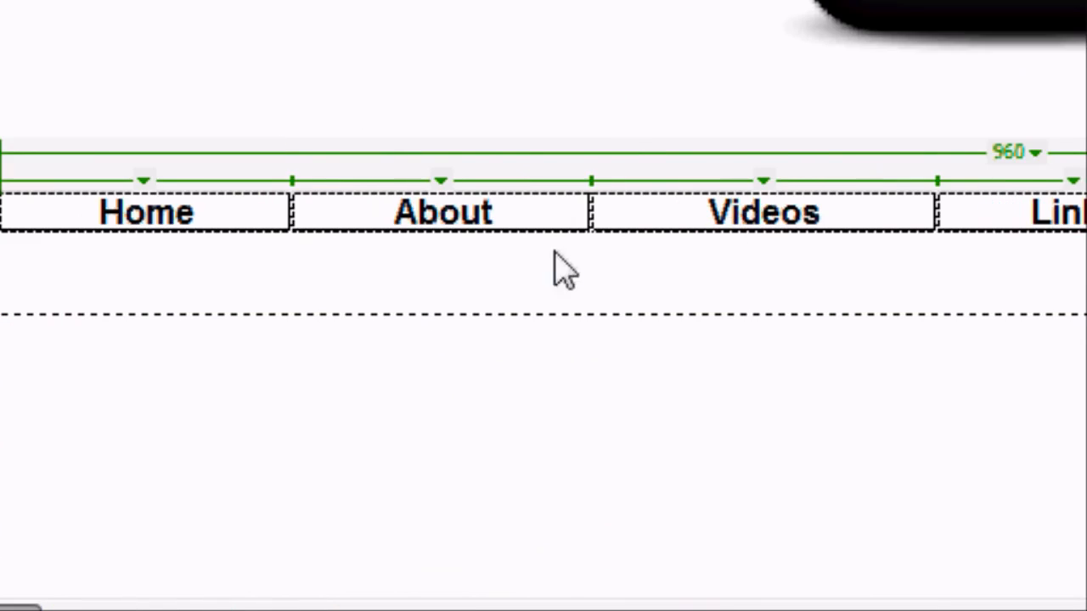
pyautogui.click(969, 217)
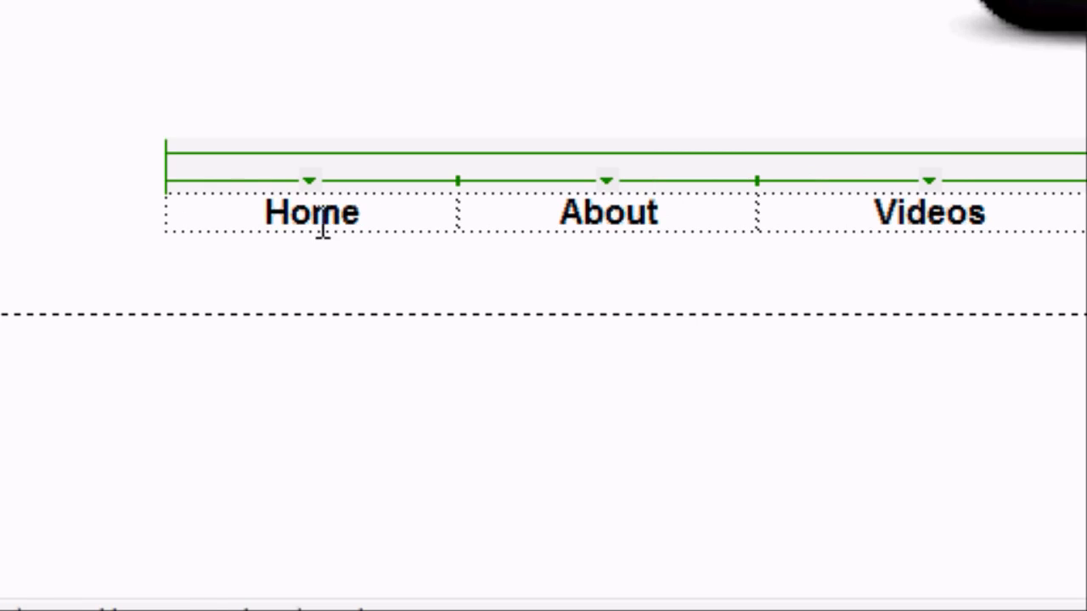
pyautogui.moveTo(355, 217); pyautogui.dragTo(237, 209)
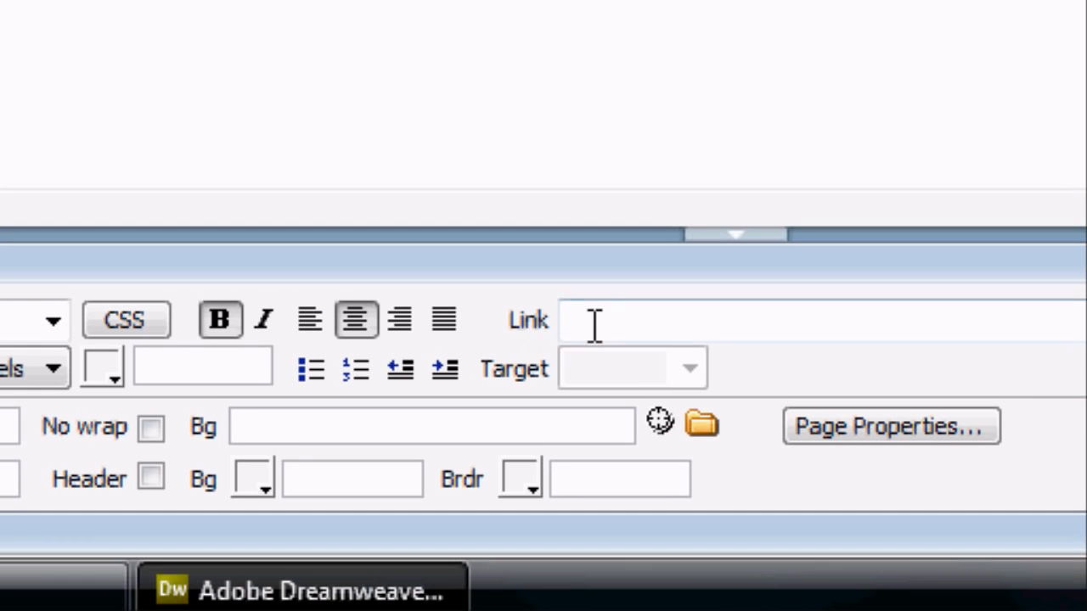
pyautogui.click(613, 322)
pyautogui.write('h')
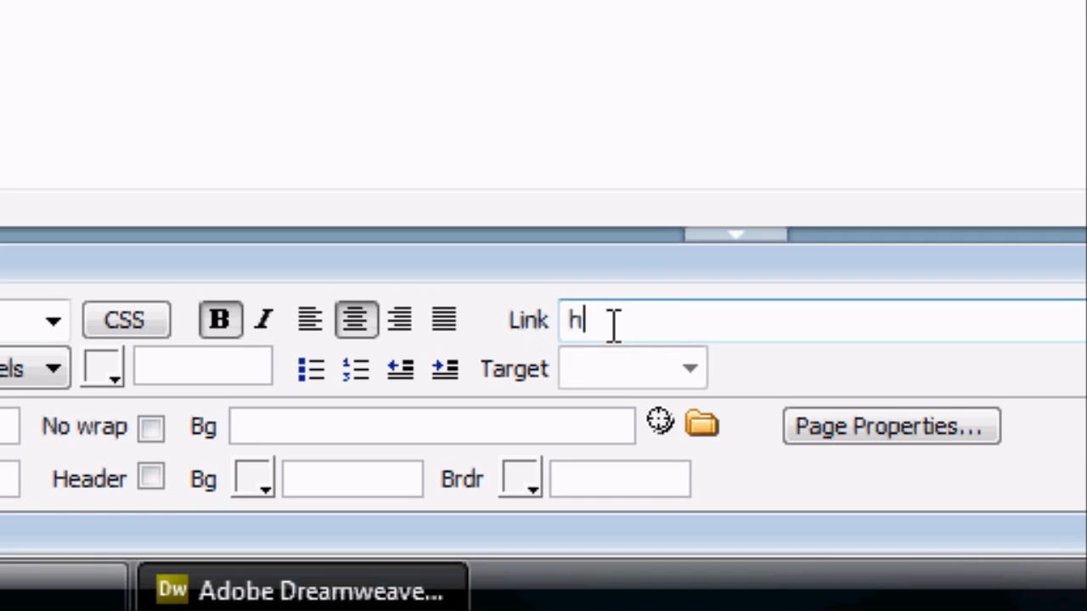
pyautogui.write('ttp://www')
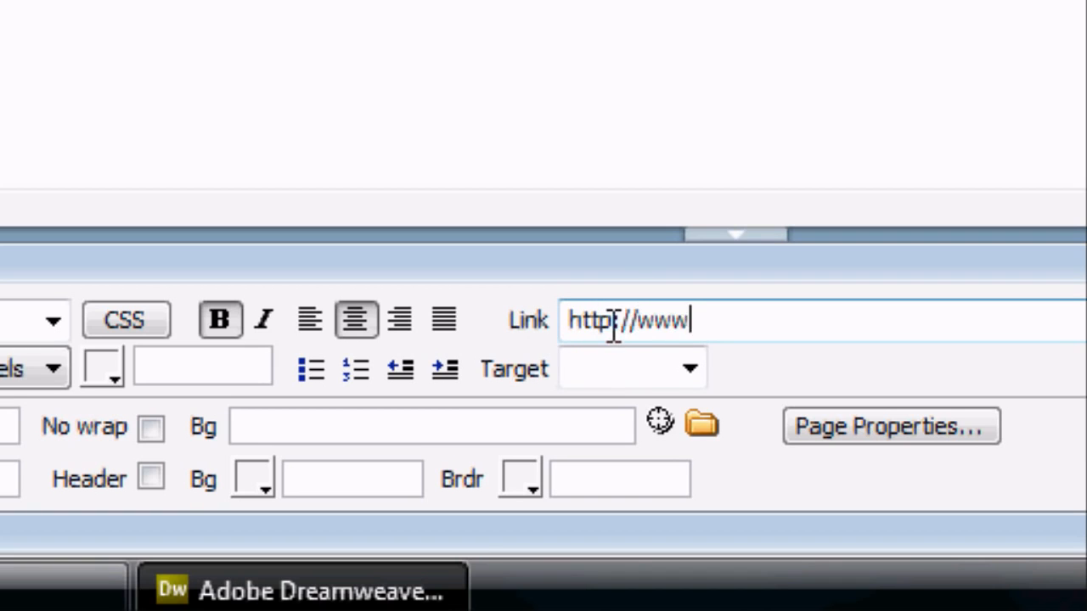
pyautogui.write('.google.comk')
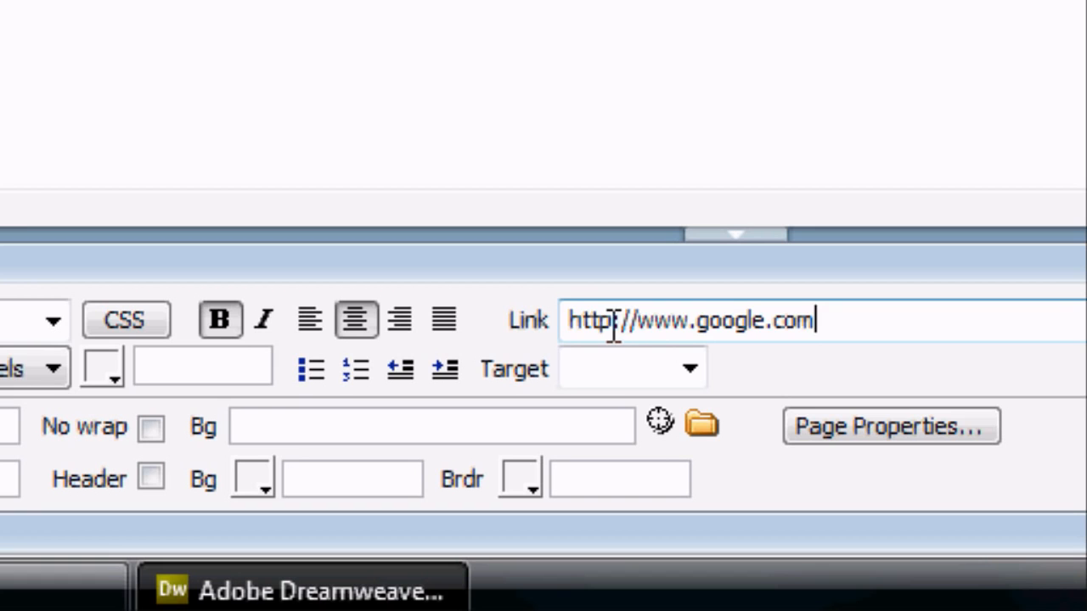
pyautogui.press('Return')
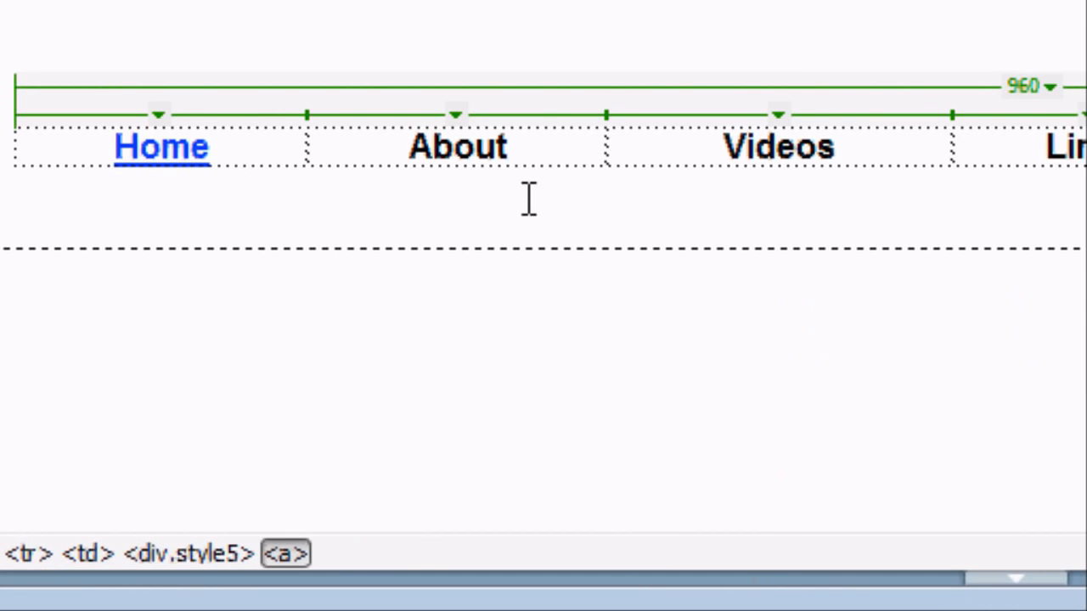
# Step: Link the word About in the second table cell to about.html
pyautogui.moveTo(529, 199); pyautogui.dragTo(521, 136)
pyautogui.moveTo(548, 309); pyautogui.dragTo(401, 309)
pyautogui.click(628, 308)
pyautogui.write('about.html')
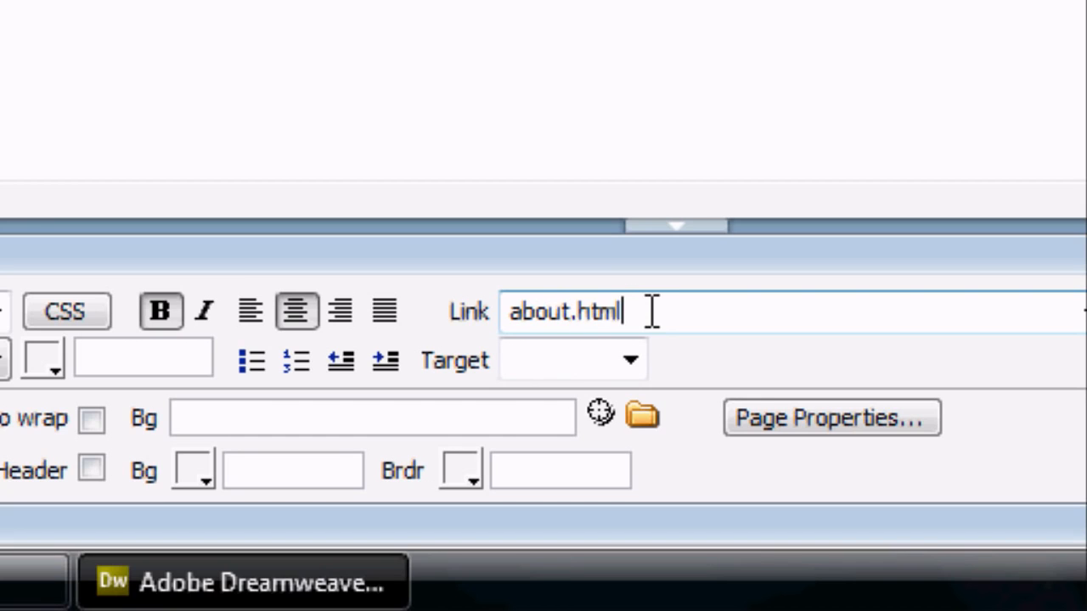
pyautogui.press('Return')
pyautogui.click(552, 182)
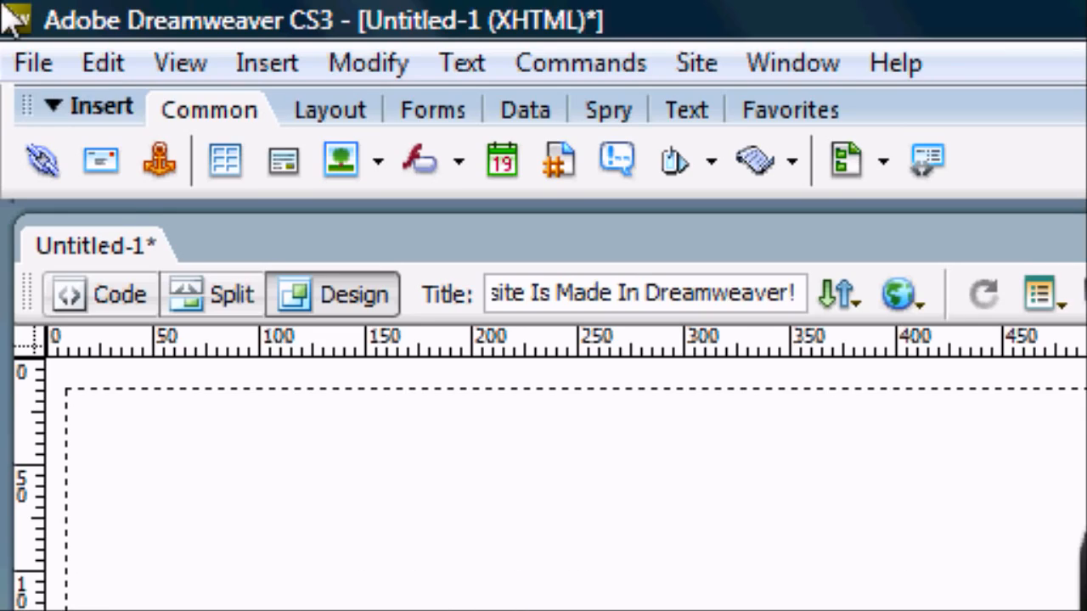
# Step: Save the untitled page to the desktop with the file name about
pyautogui.click(33, 63)
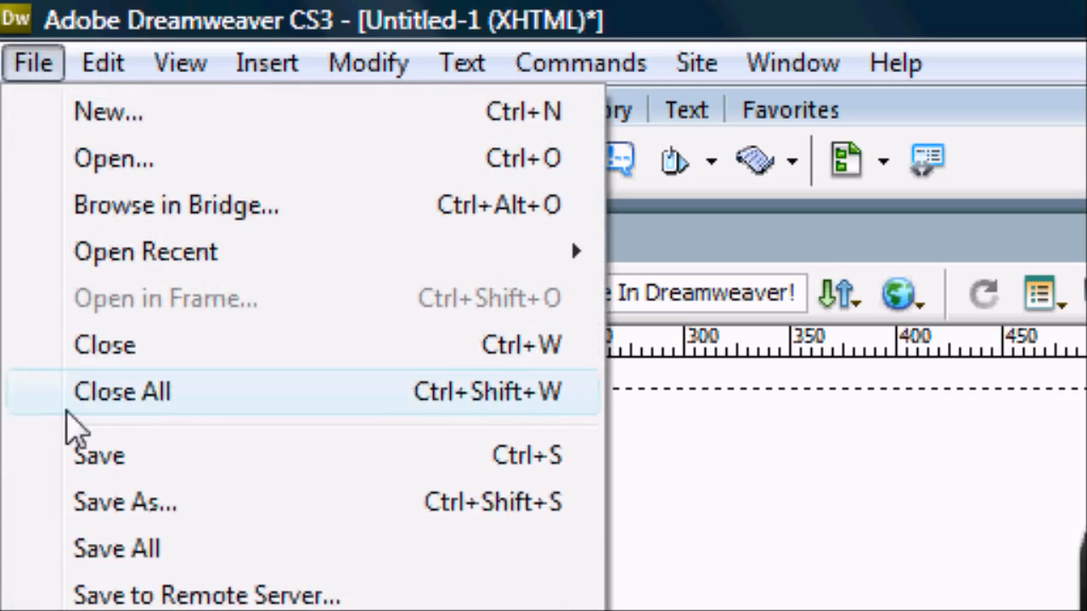
pyautogui.click(39, 458)
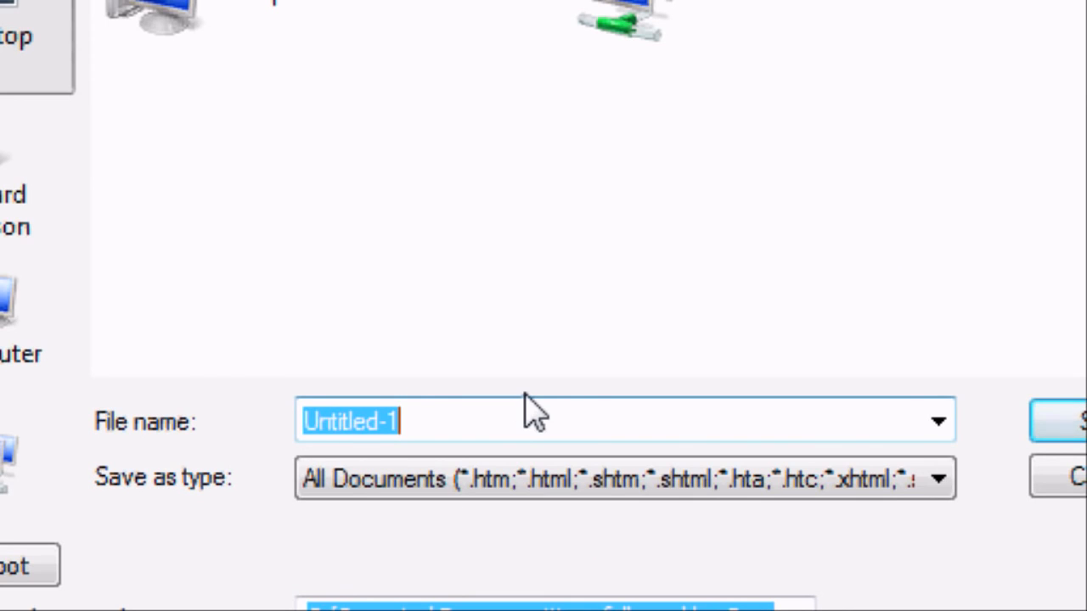
pyautogui.write('index')
pyautogui.press('BackSpace')
pyautogui.press('BackSpace')
pyautogui.press('BackSpace')
pyautogui.press('BackSpace')
pyautogui.write('abou')
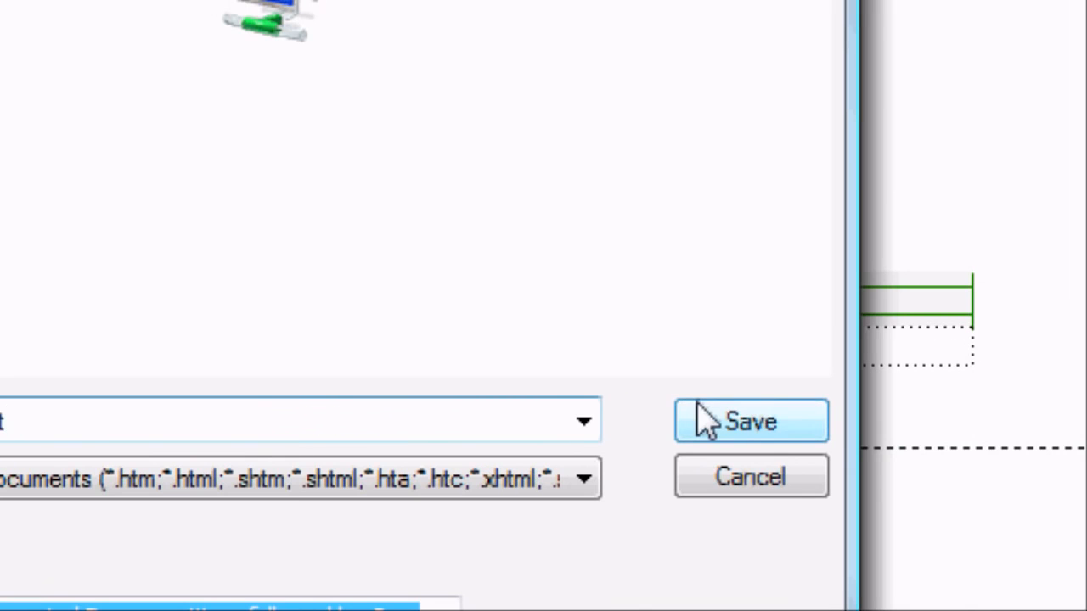
pyautogui.click(705, 420)
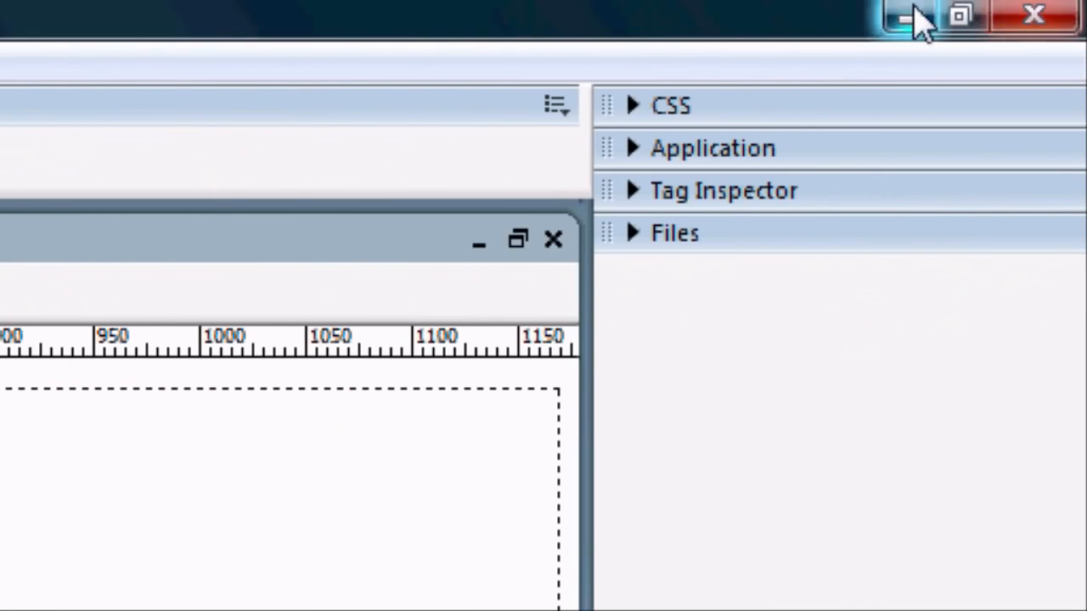
# Step: Minimize Dreamweaver and open the about file from the desktop with Google Chrome
pyautogui.click(911, 14)
pyautogui.click(294, 344)
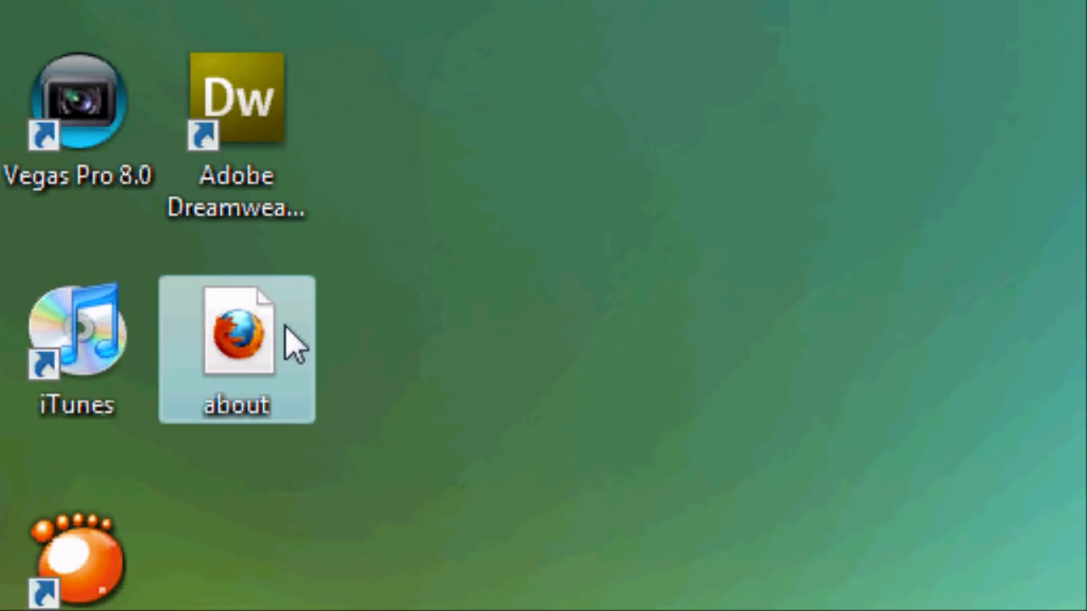
pyautogui.rightClick(286, 327)
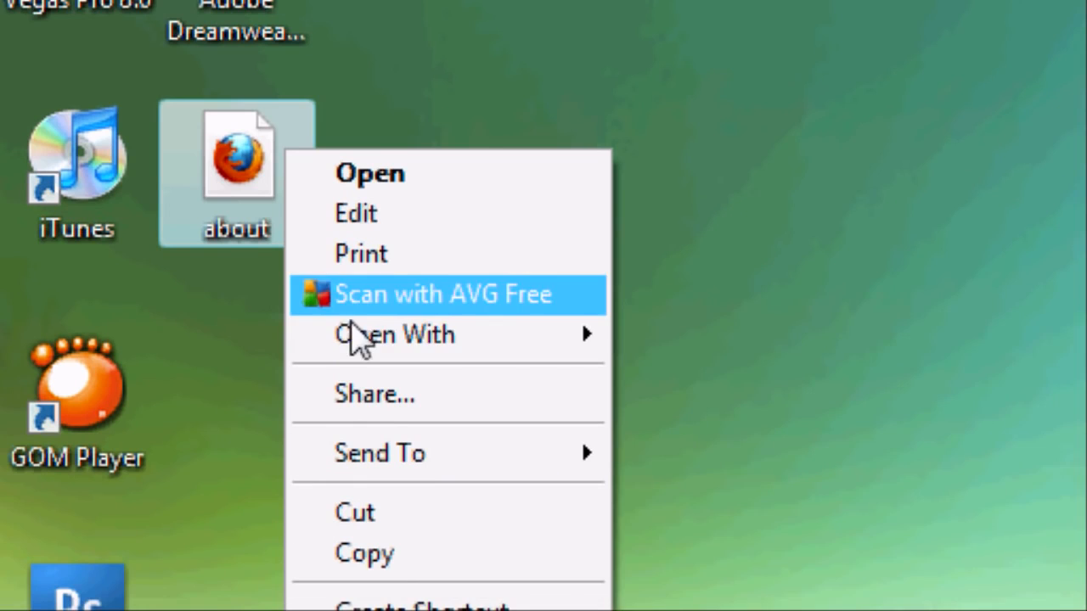
pyautogui.moveTo(374, 509)
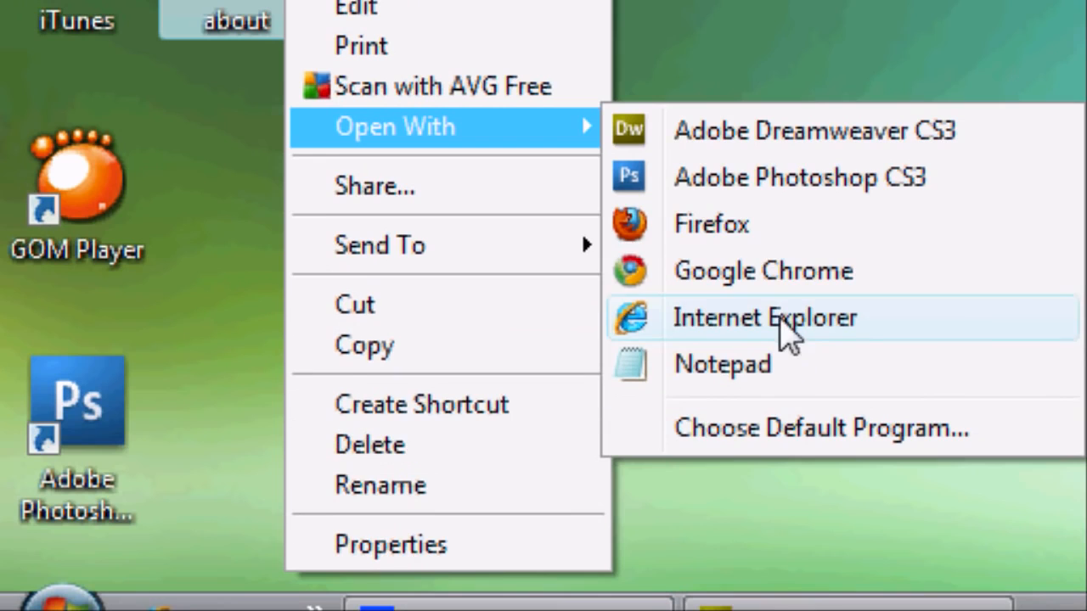
pyautogui.click(769, 269)
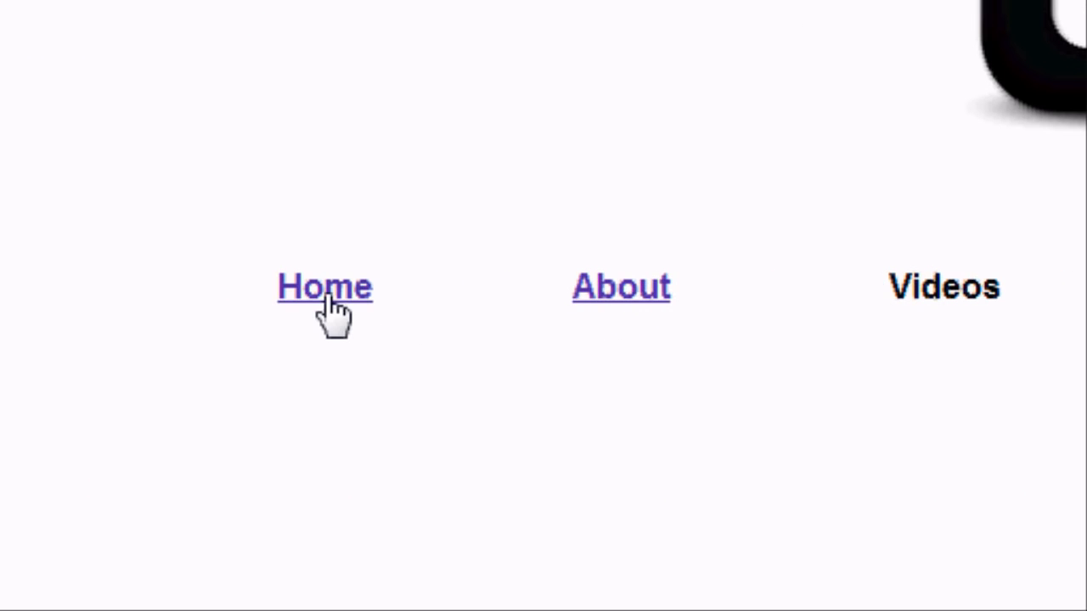
# Step: Test the Home link in the browser, go back to the page, and switch back to Dreamweaver
pyautogui.click(331, 307)
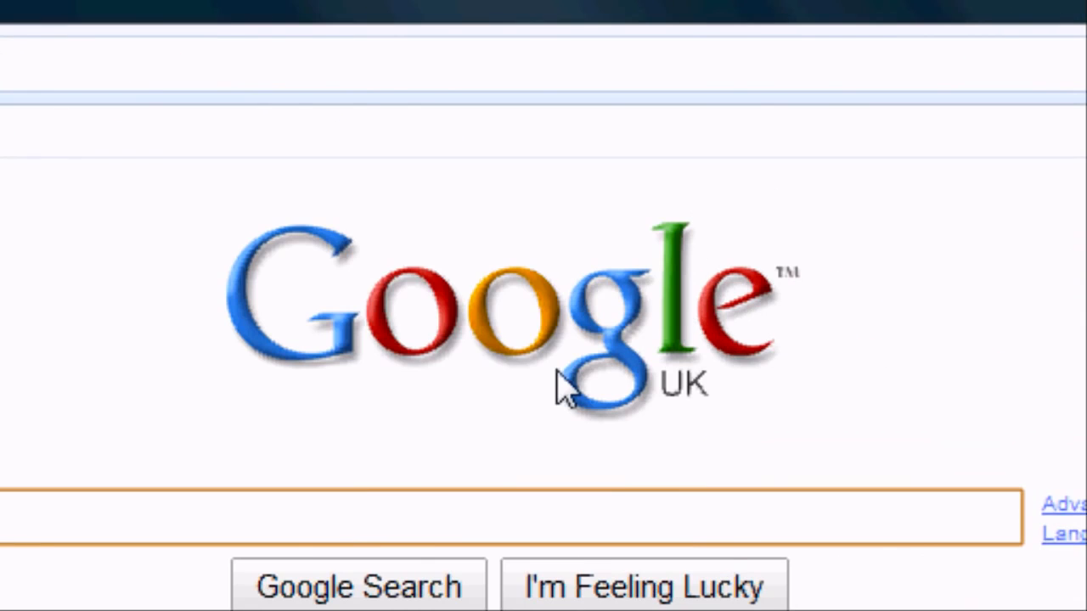
pyautogui.click(34, 90)
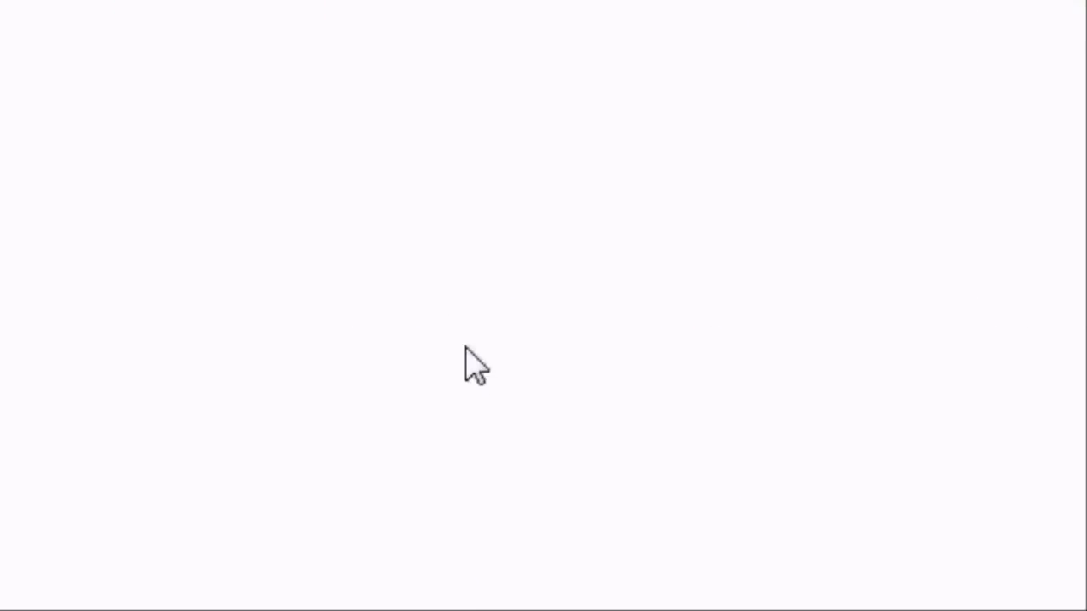
pyautogui.click(339, 580)
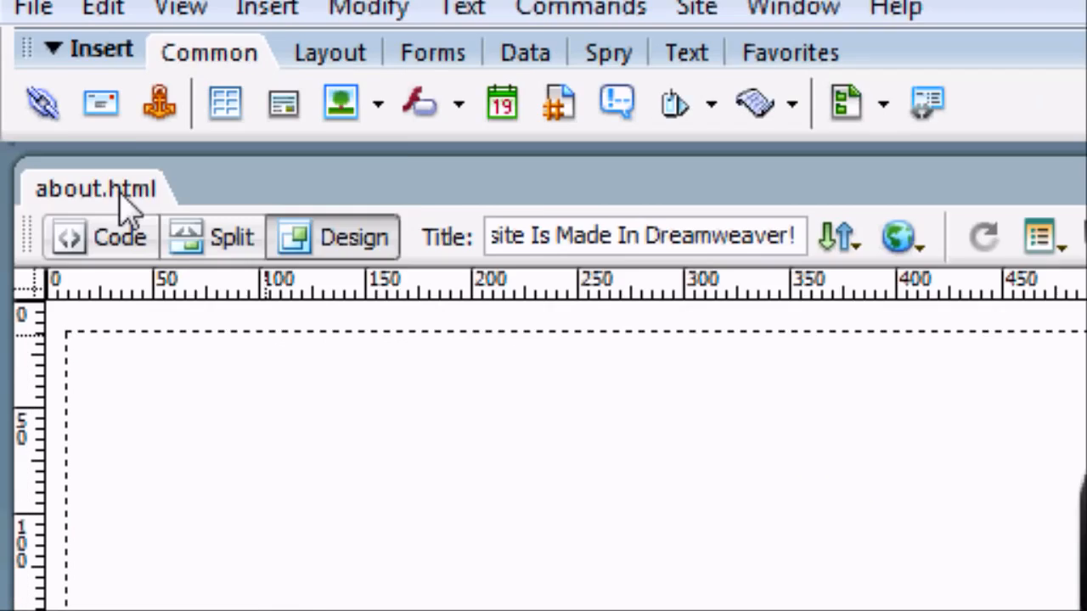